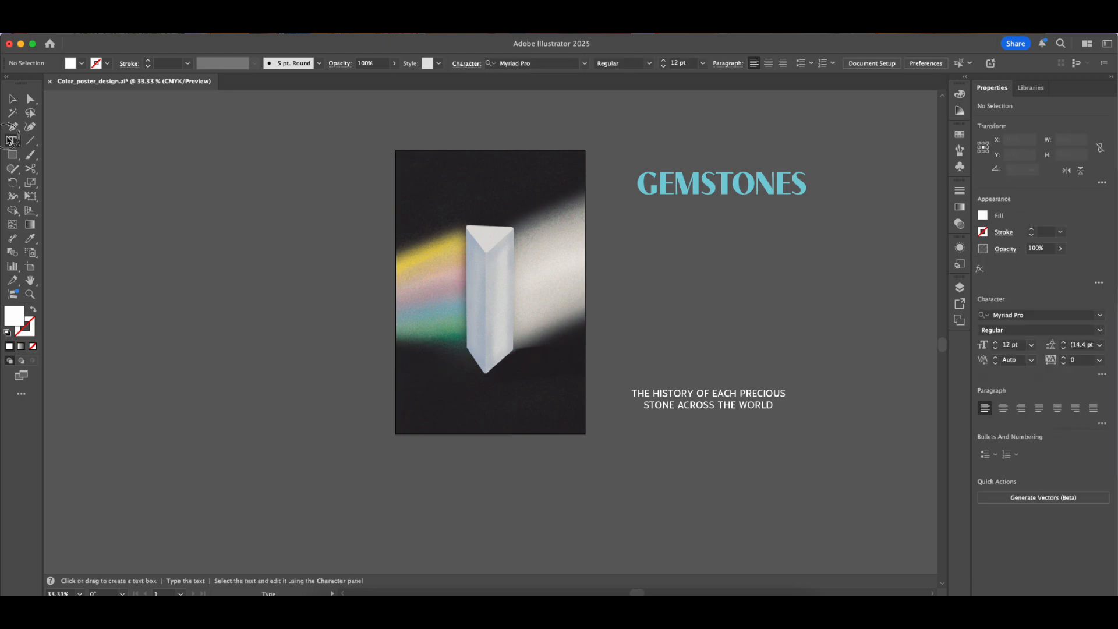
- Create a point text object on the empty canvas below GEMSTONES and set its font to Contralto Small
click(703, 242)
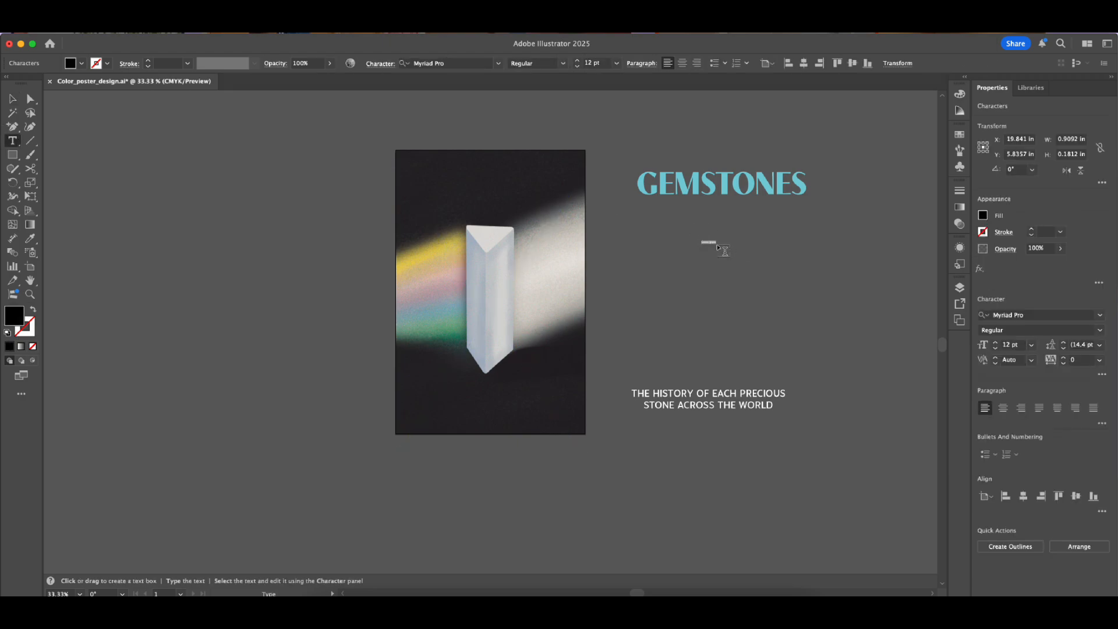
click(1099, 315)
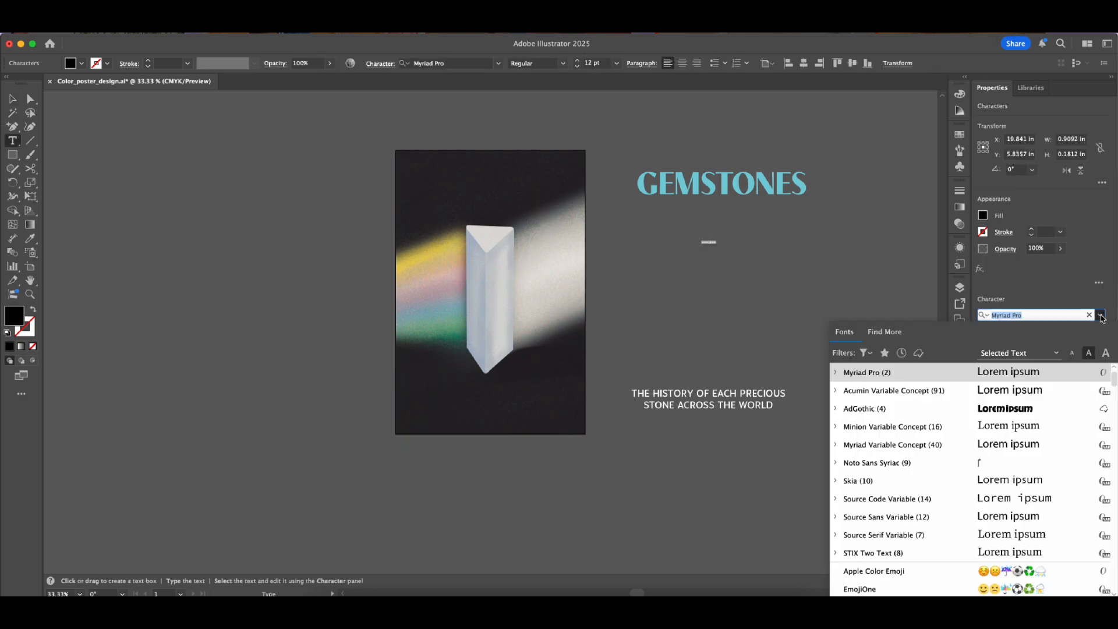
scroll(1030, 422, down, 3)
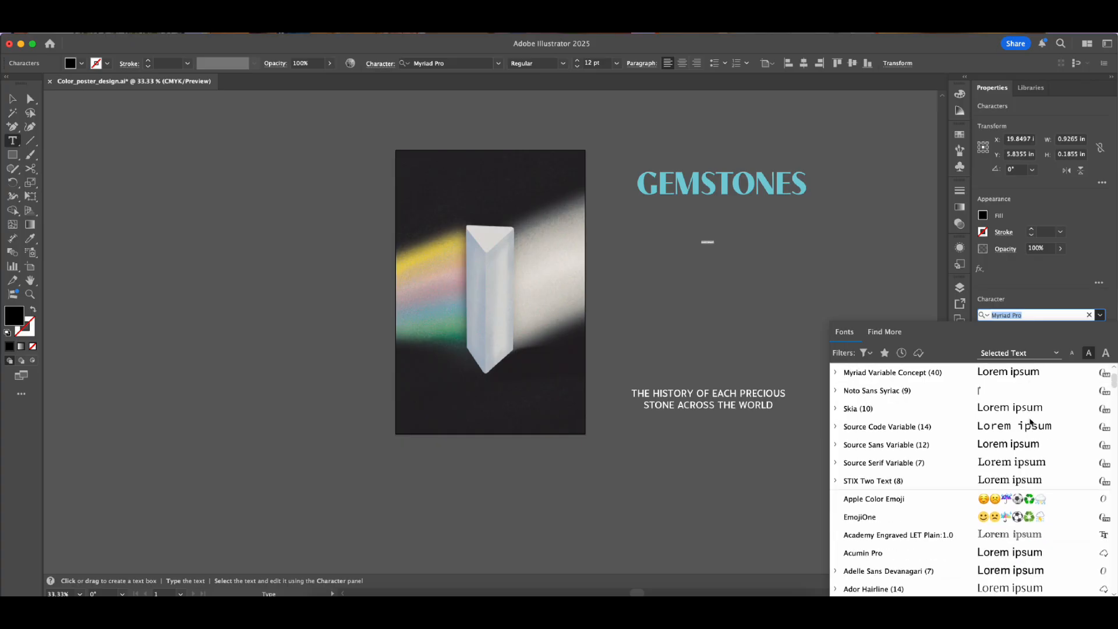
scroll(1030, 424, down, 10)
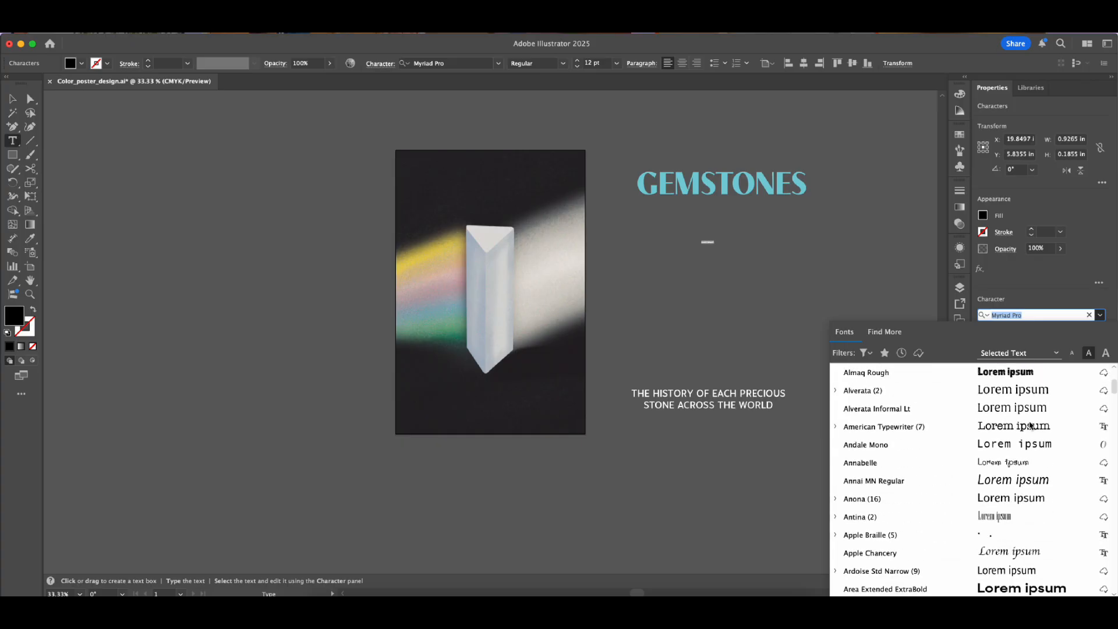
scroll(1031, 425, down, 5)
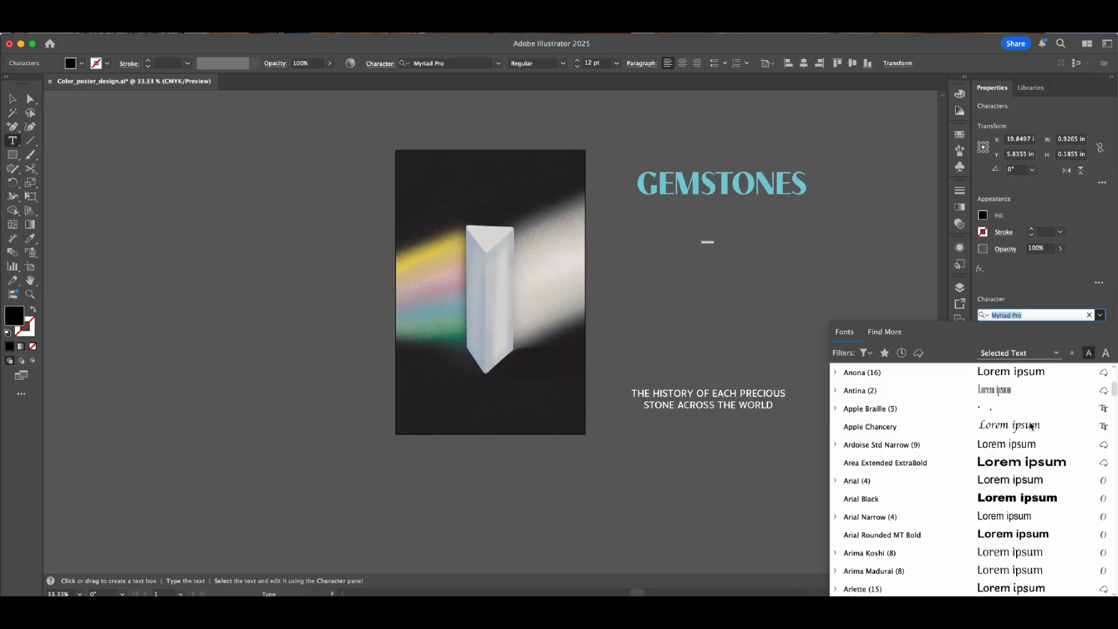
scroll(1031, 425, down, 3)
scroll(1031, 425, down, 1)
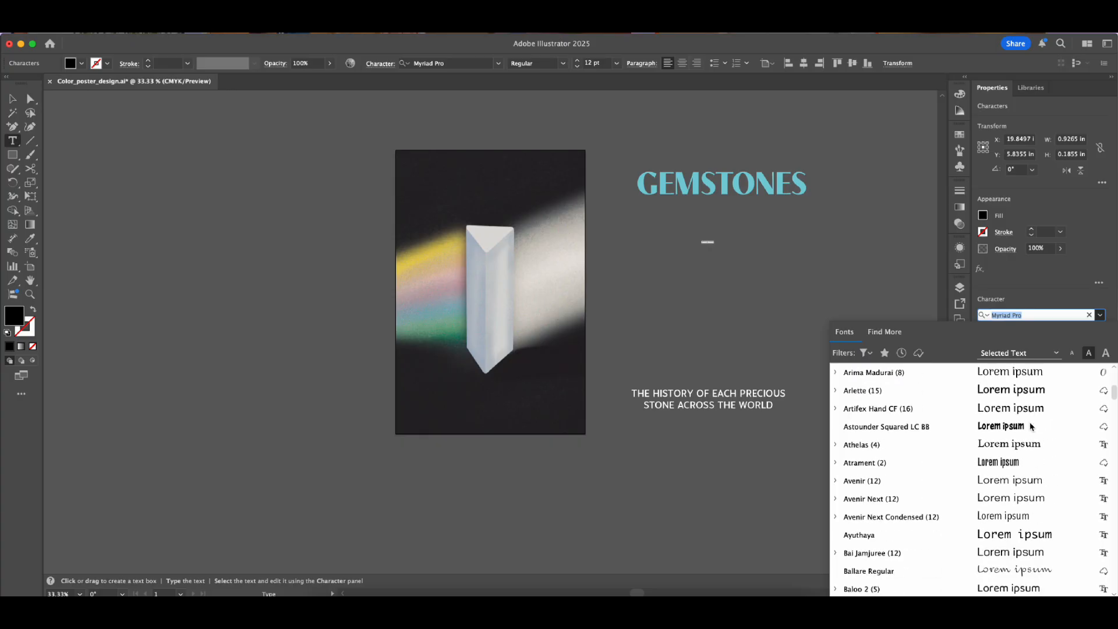
scroll(1030, 425, down, 4)
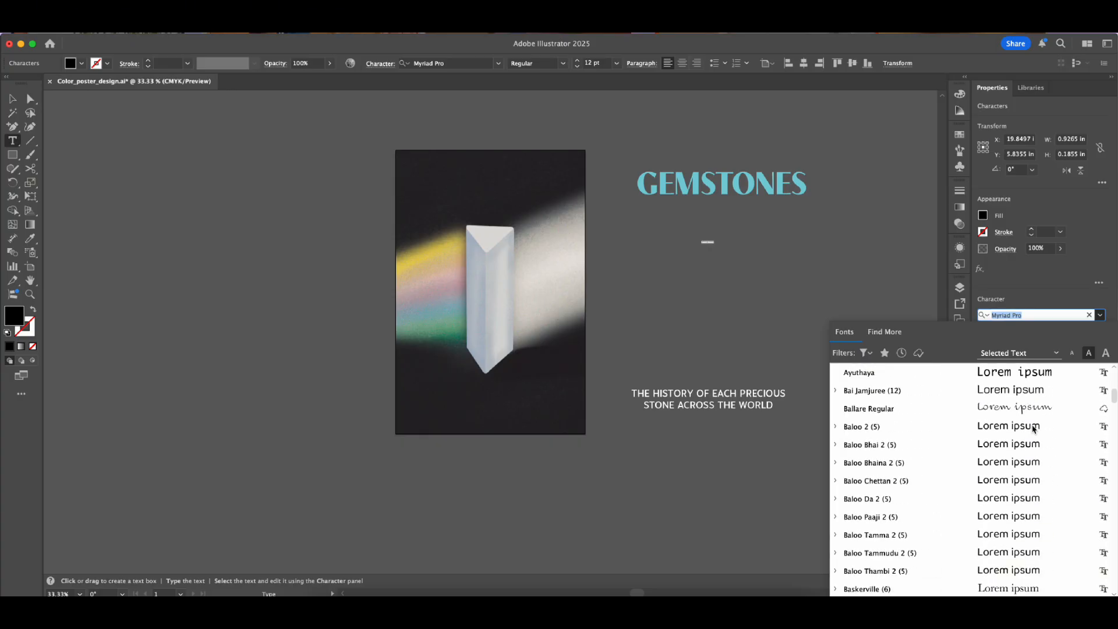
scroll(1033, 429, down, 4)
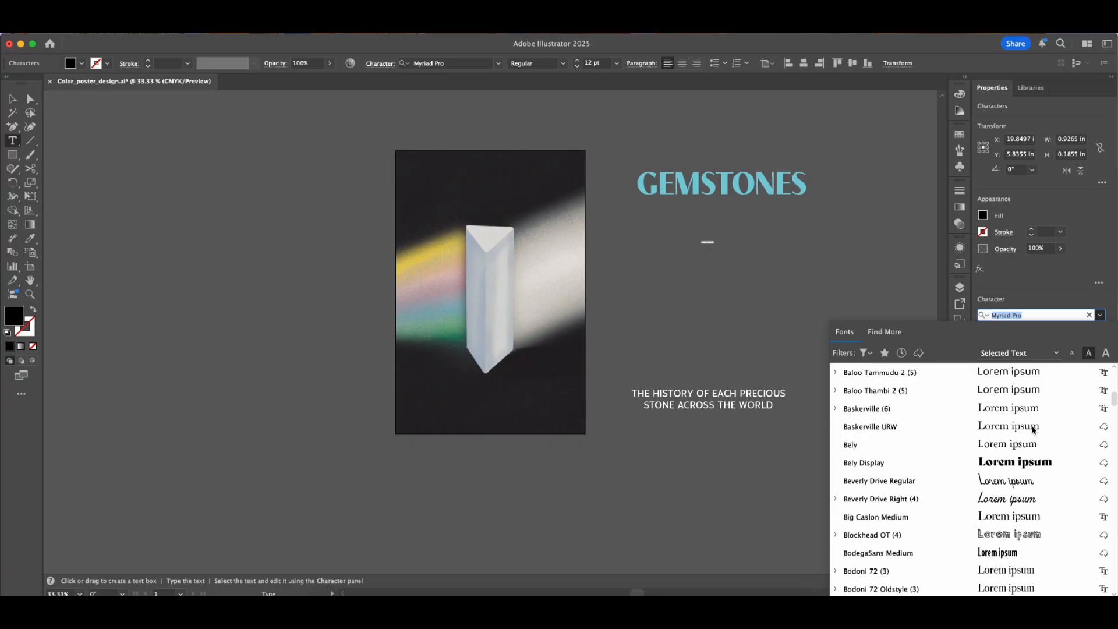
scroll(1033, 429, down, 8)
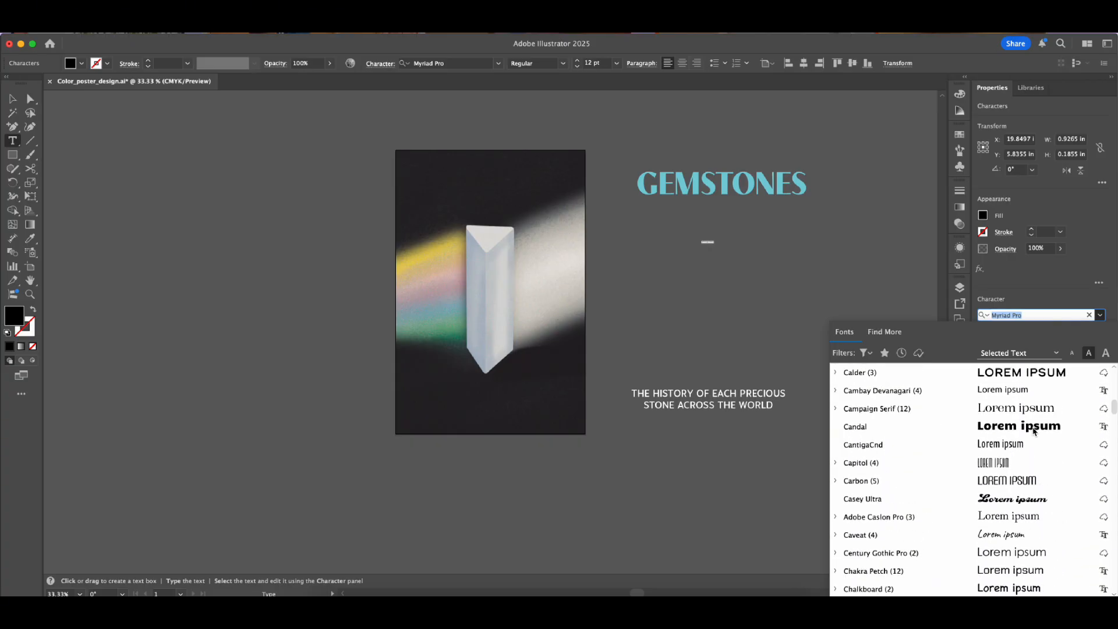
scroll(1034, 430, up, 1)
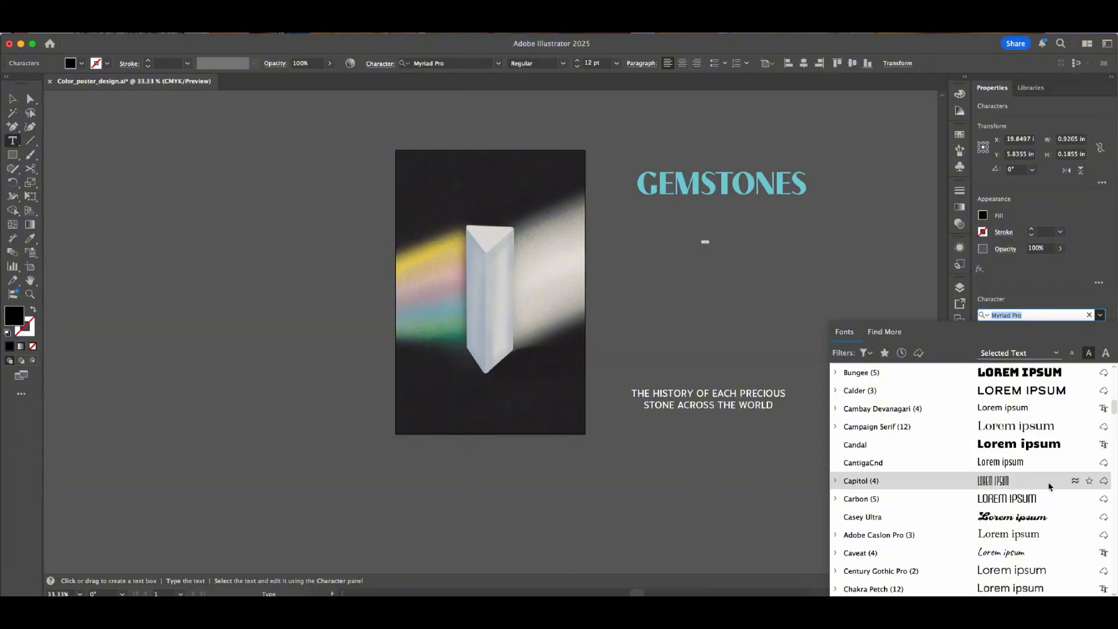
scroll(1050, 486, down, 1)
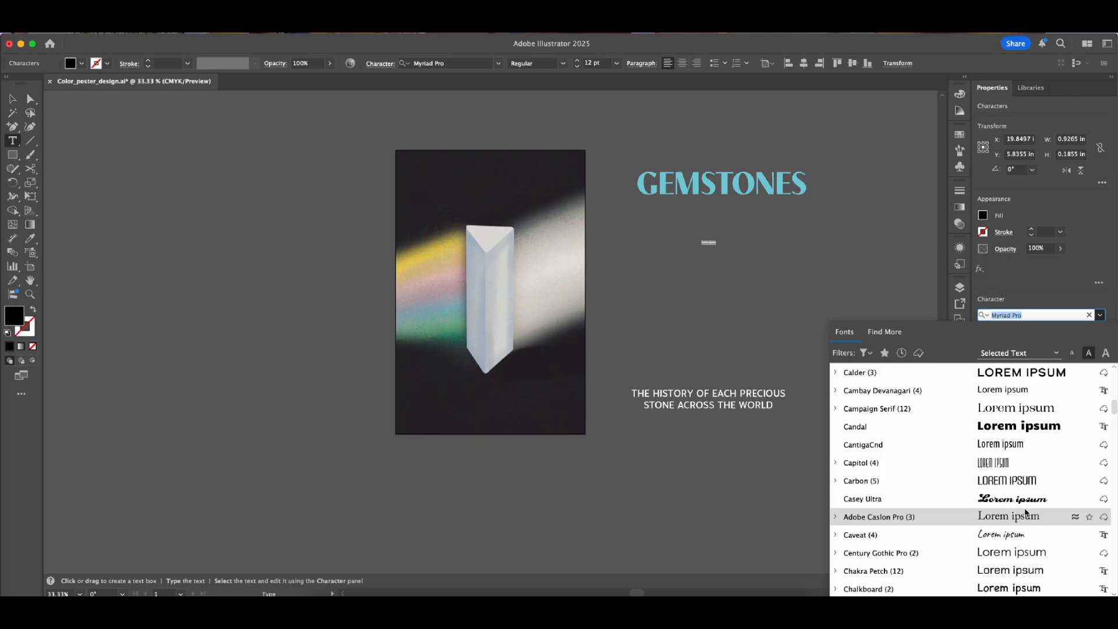
scroll(1026, 513, down, 18)
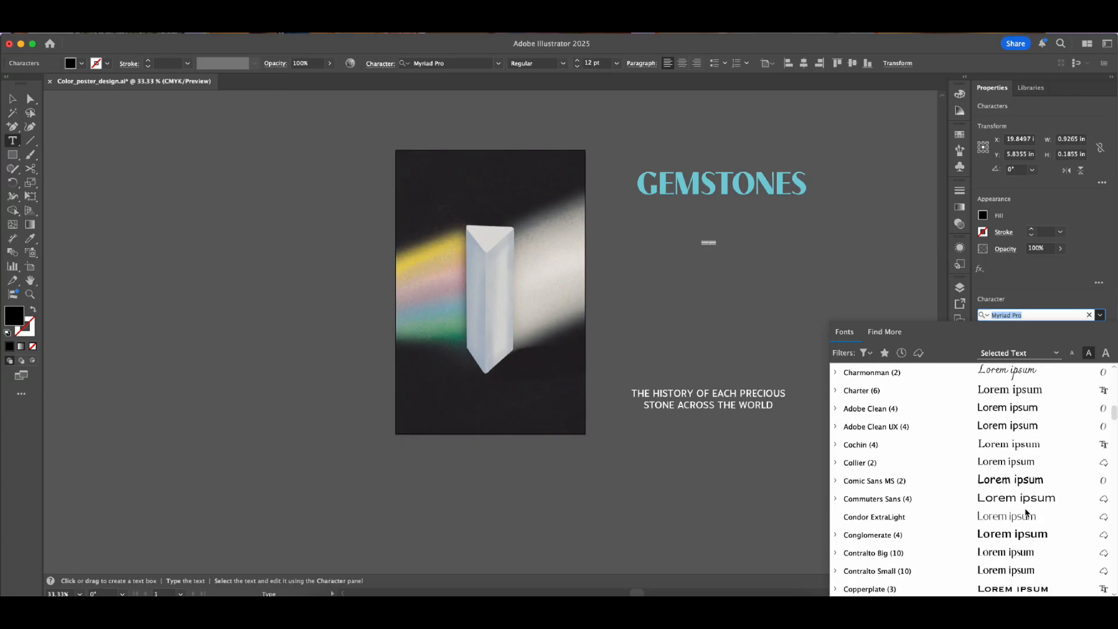
scroll(1025, 512, down, 2)
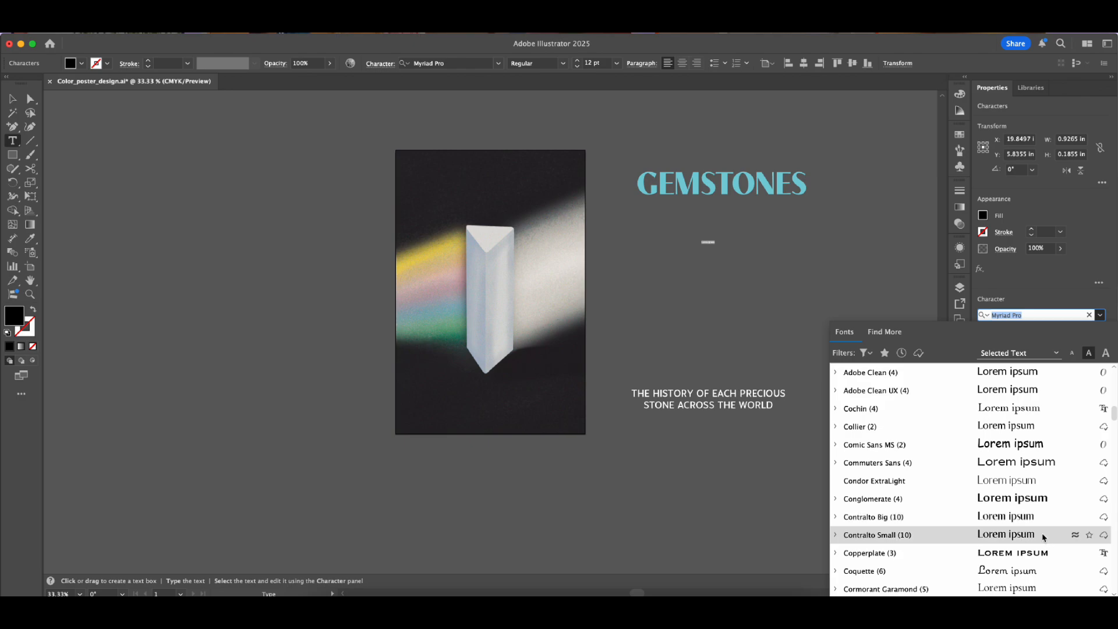
click(1040, 534)
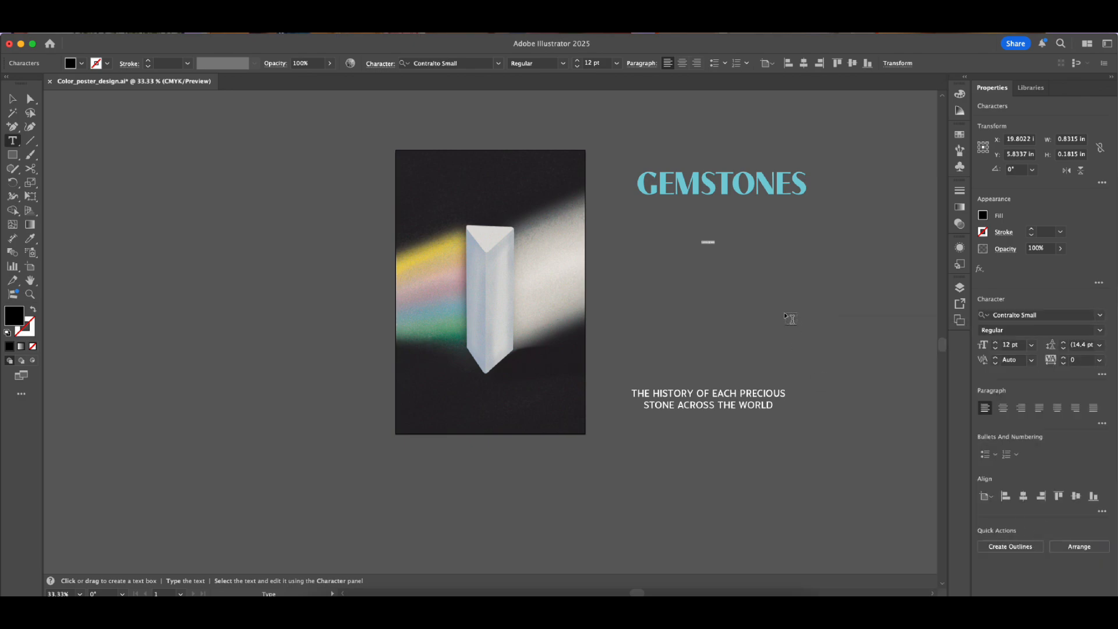
- Replace the placeholder text with LIGHT and format it as Bold at 198 pt
key(BackSpace)
click(995, 342)
click(996, 343)
click(996, 348)
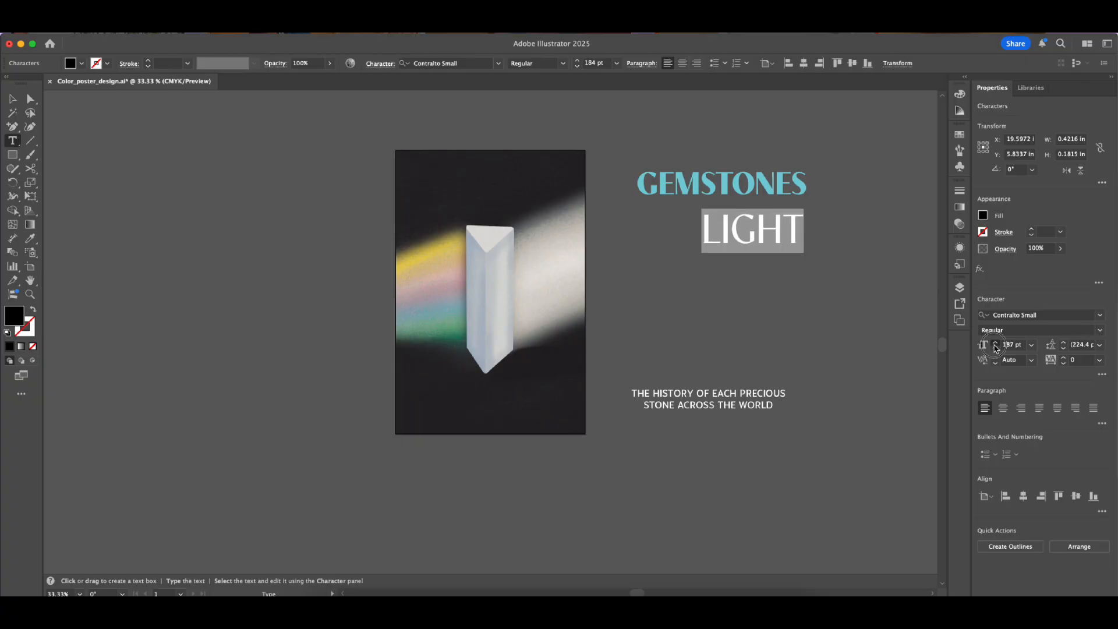
click(1101, 331)
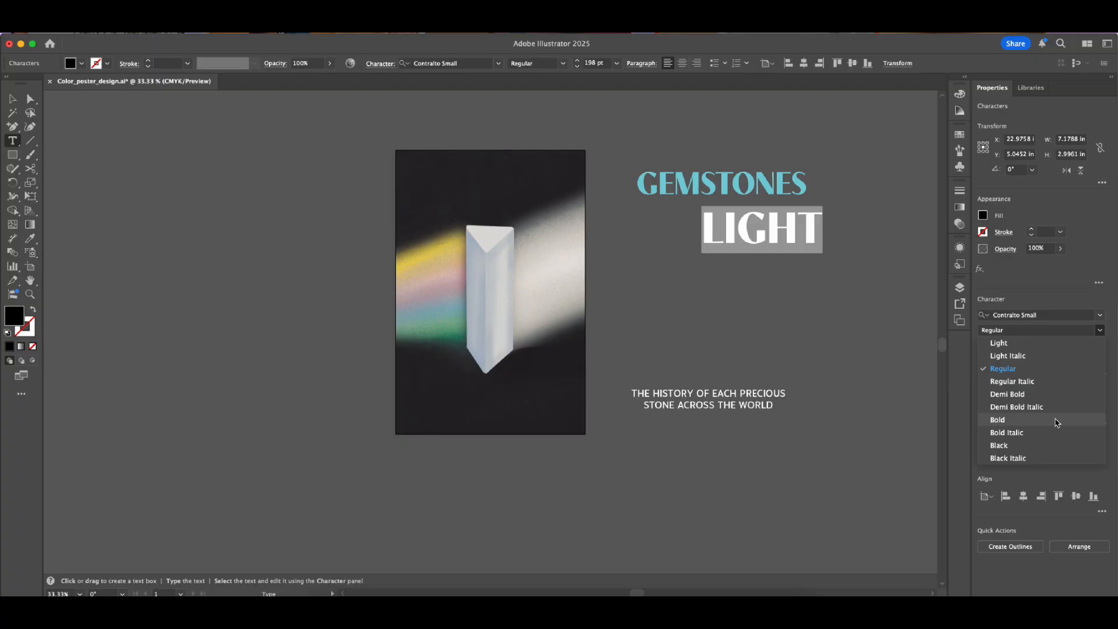
click(997, 420)
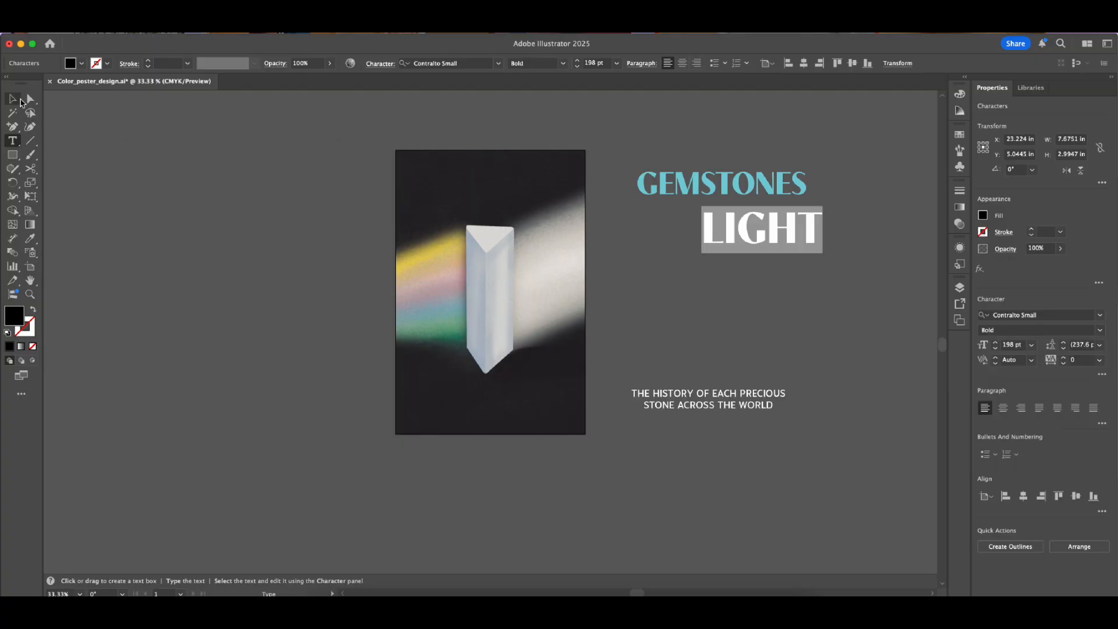
- Move LIGHT beneath GEMSTONES and give it the same turquoise fill using the Eyedropper
click(13, 99)
drag(735, 241, 697, 250)
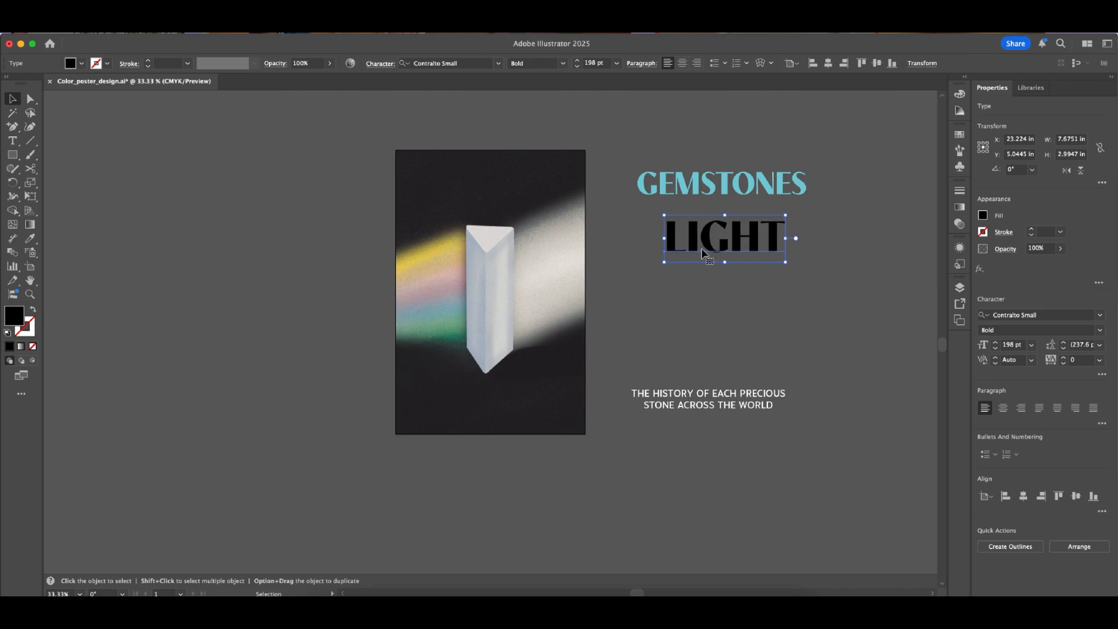
key(i)
click(740, 185)
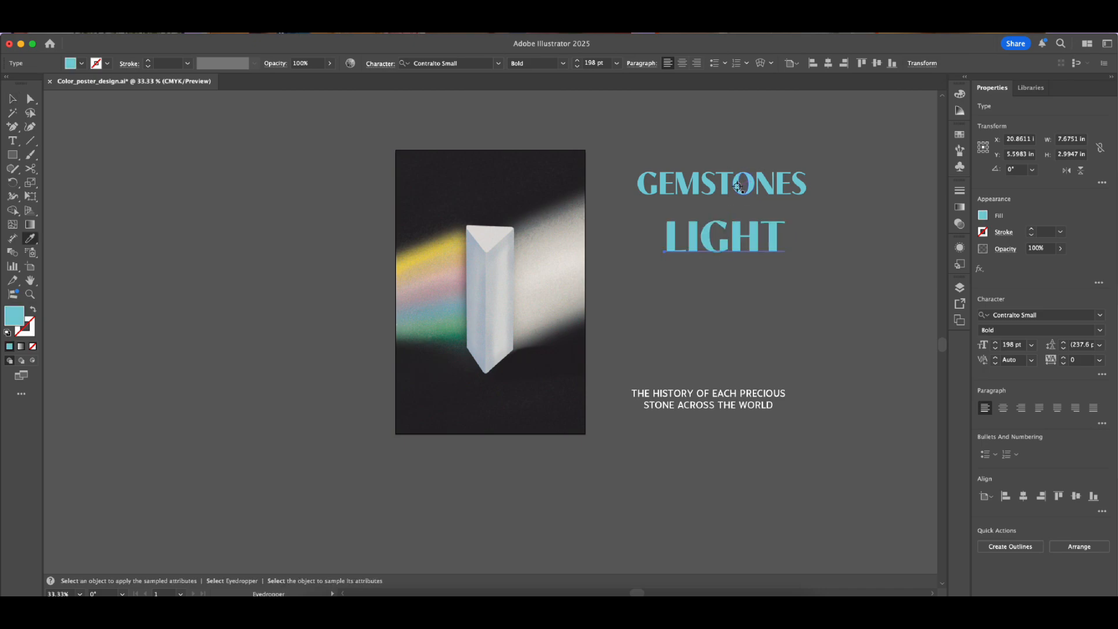
key(v)
click(812, 271)
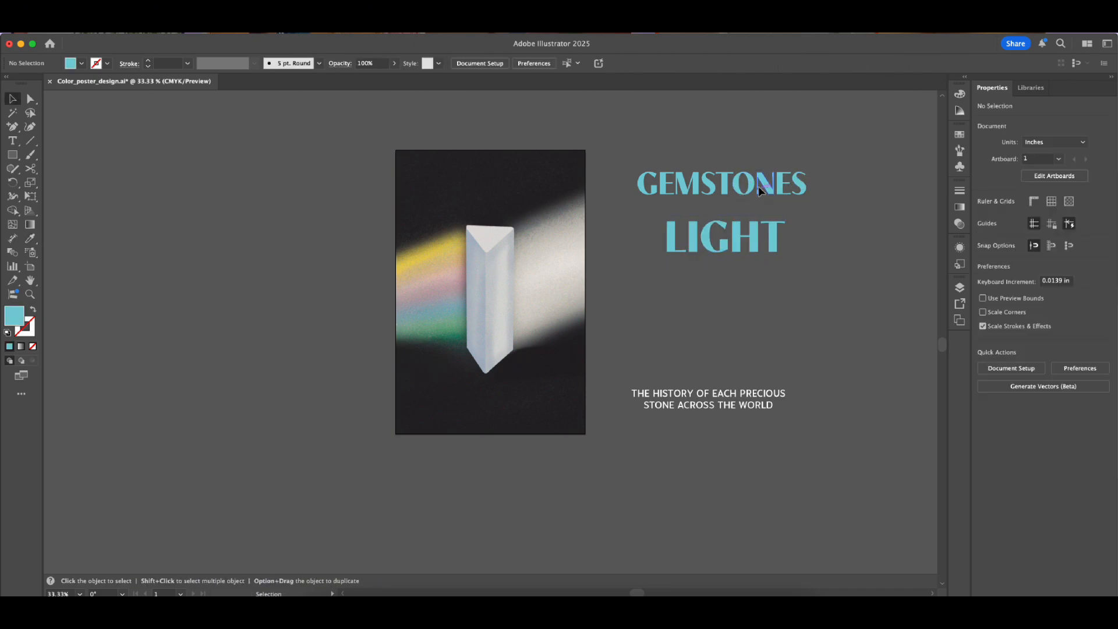
- Delete the GEMSTONES title and place LIGHT above the prism on the poster, centred horizontally
click(761, 190)
key(Delete)
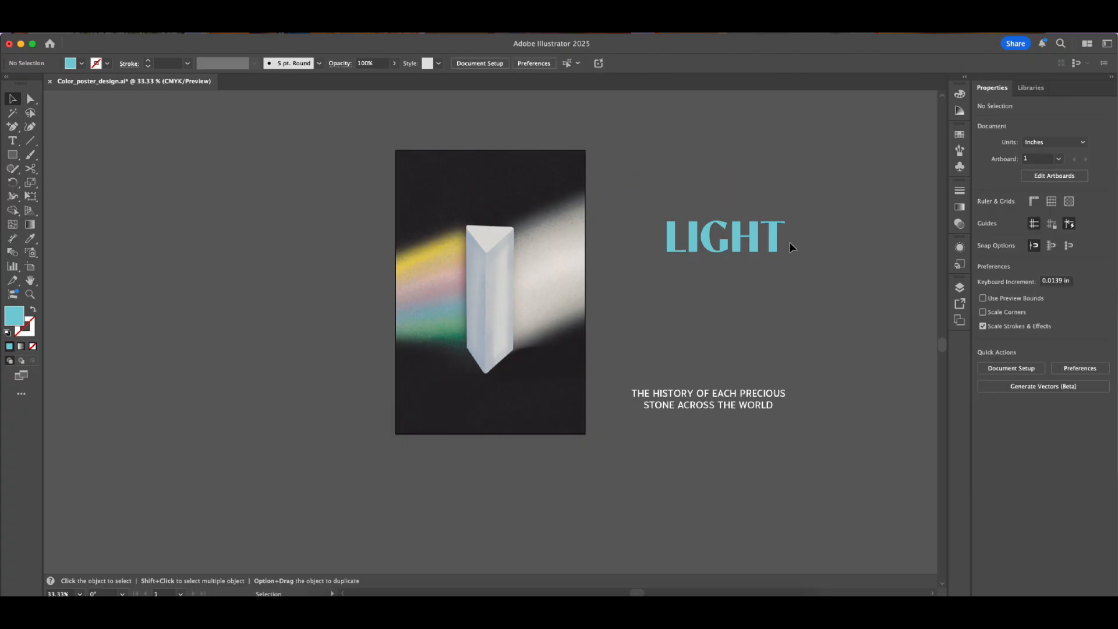
drag(783, 243, 551, 195)
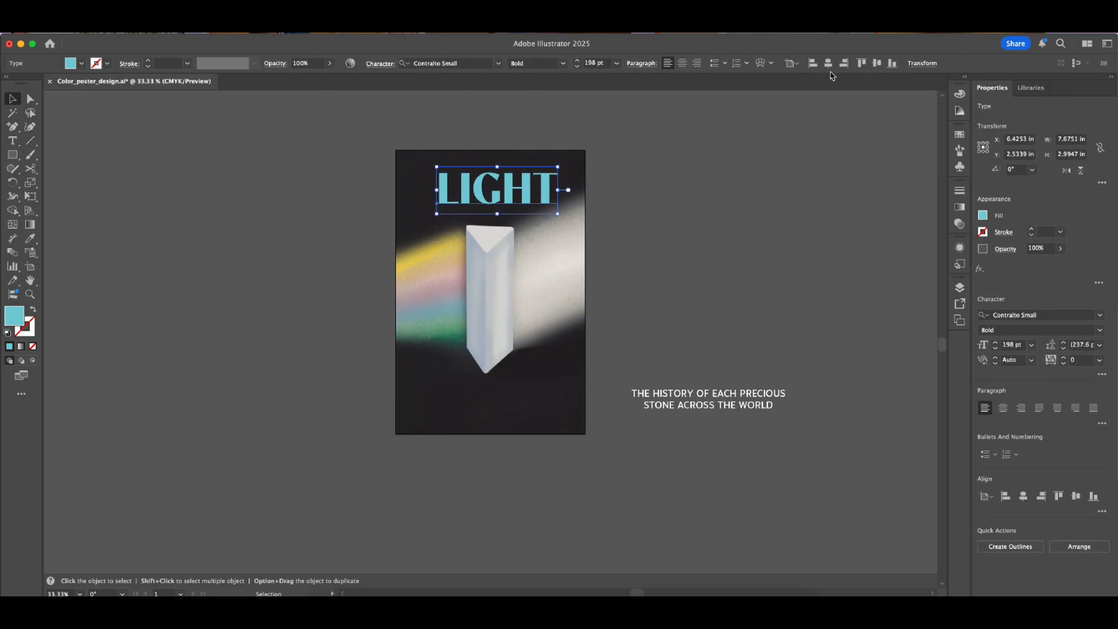
click(829, 66)
click(786, 242)
- Replace the white tagline about precious stones with "SPECTRUM OF COLOR THE EYE CAN SEE"
triple_click(725, 405)
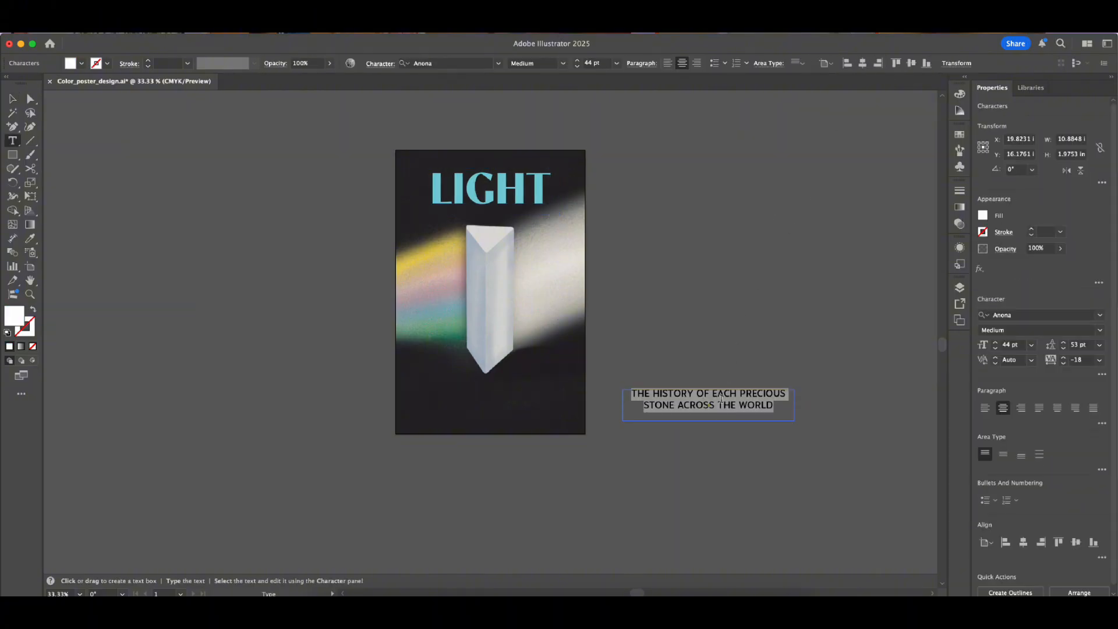
key(BackSpace)
text(SPECTR)
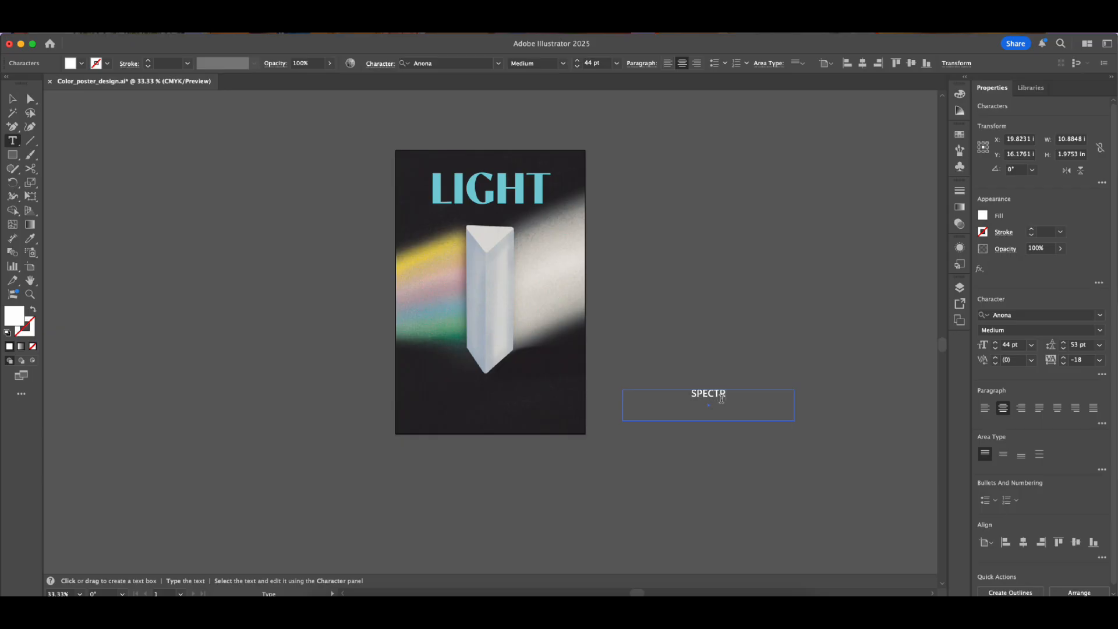
text(UM OF COLOR THE)
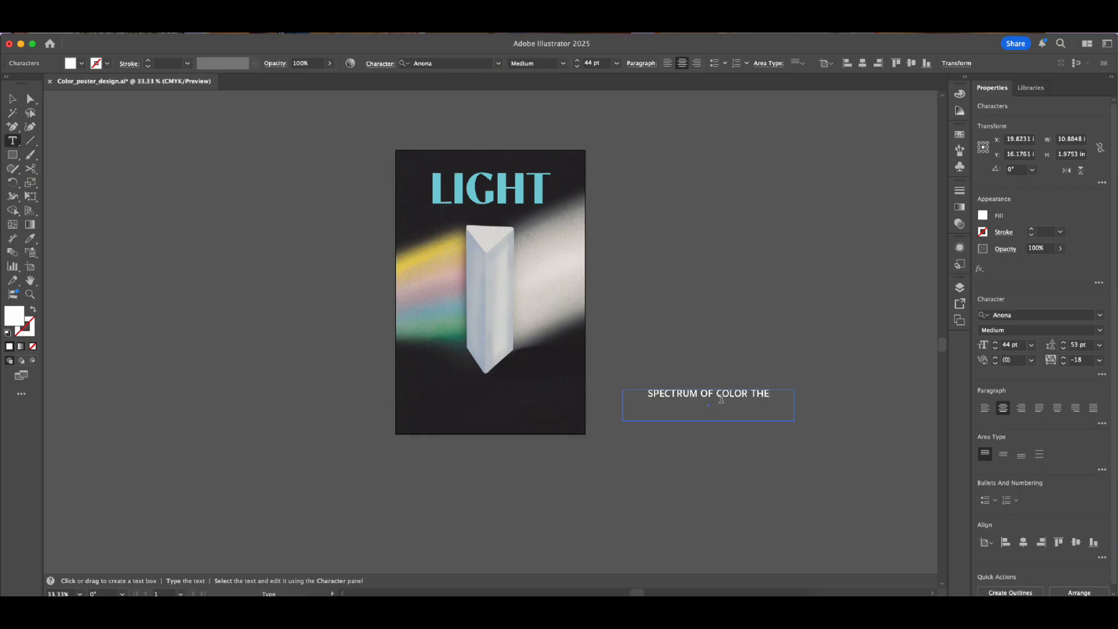
text( EYE CAN SEE)
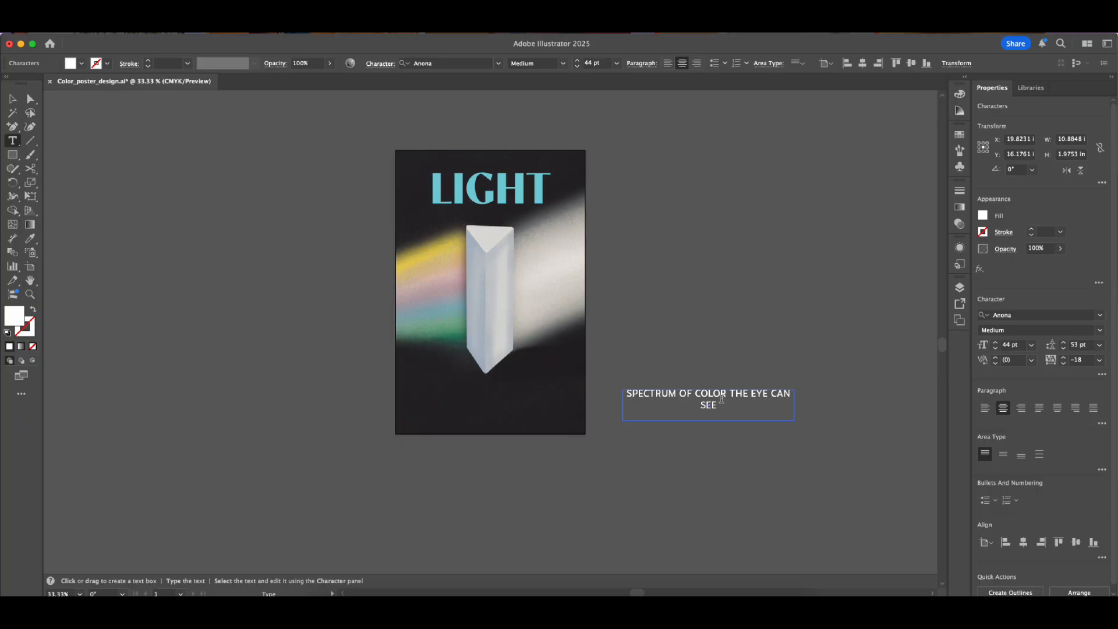
- Rewrite the whole tagline as "DISPLAY OF COLOR THROUGH WHAT THE EYE CAN SEE"
drag(721, 399, 622, 391)
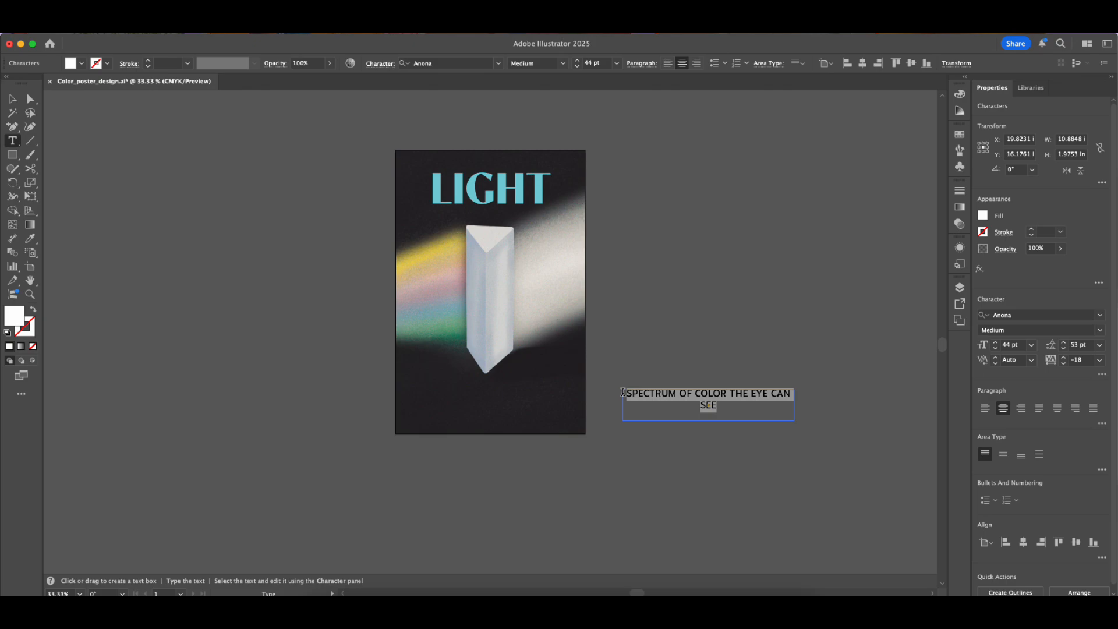
text(DIS)
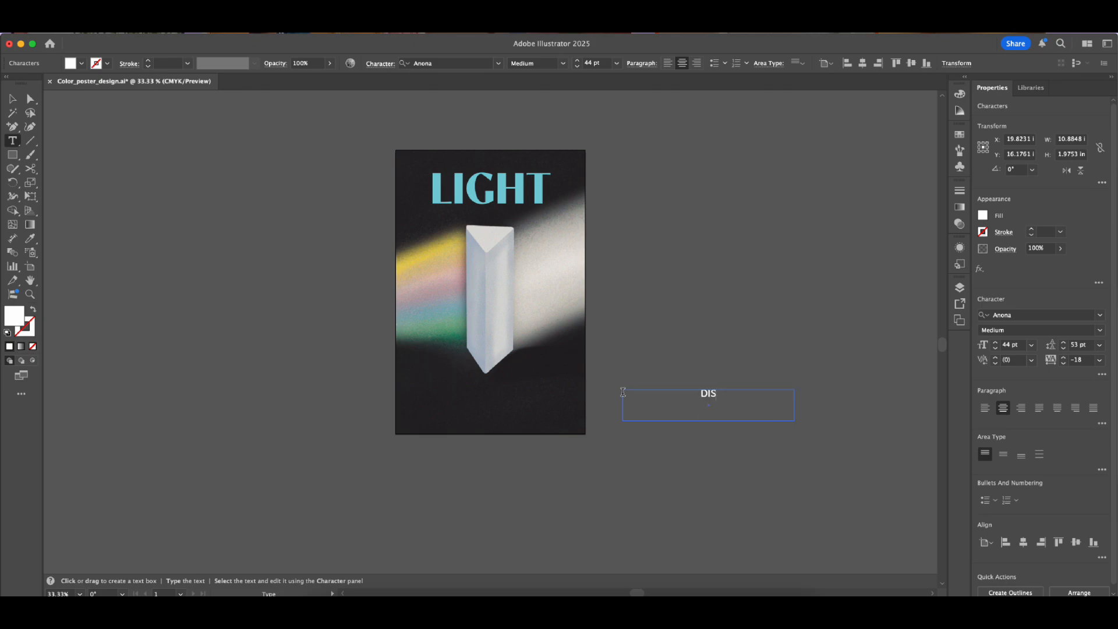
text(PLAY OF COLOR THROUGH)
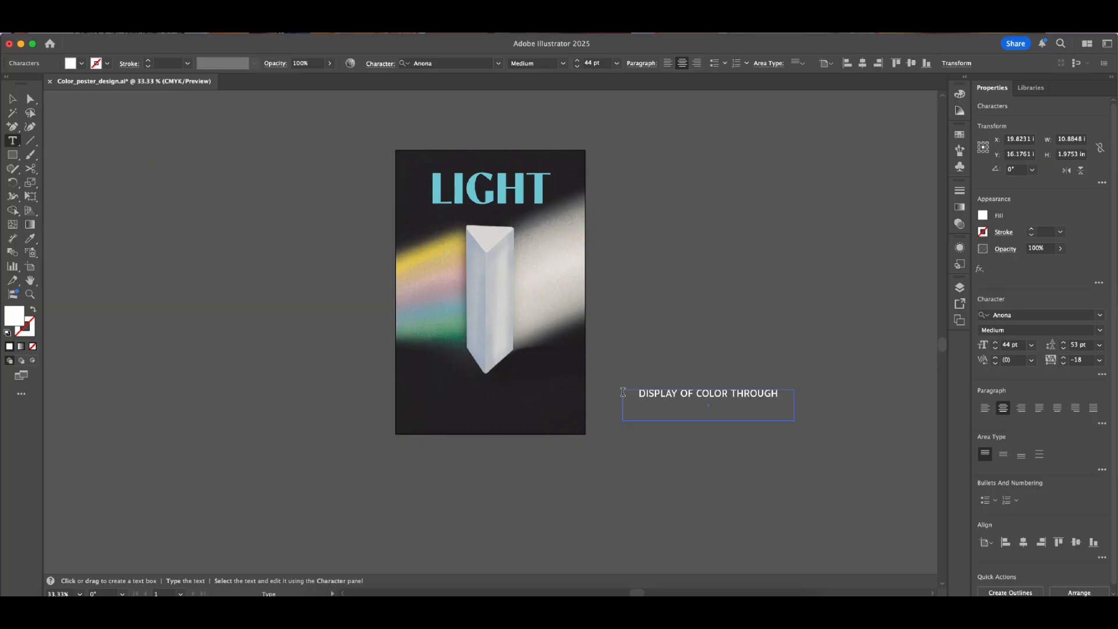
triple_click(727, 392)
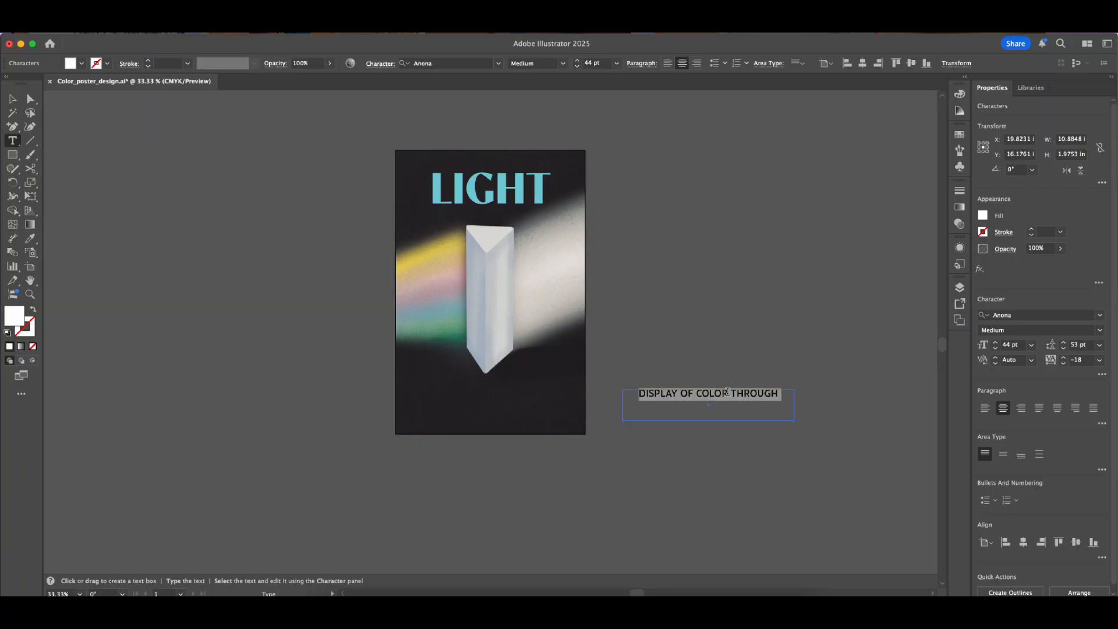
key(Right)
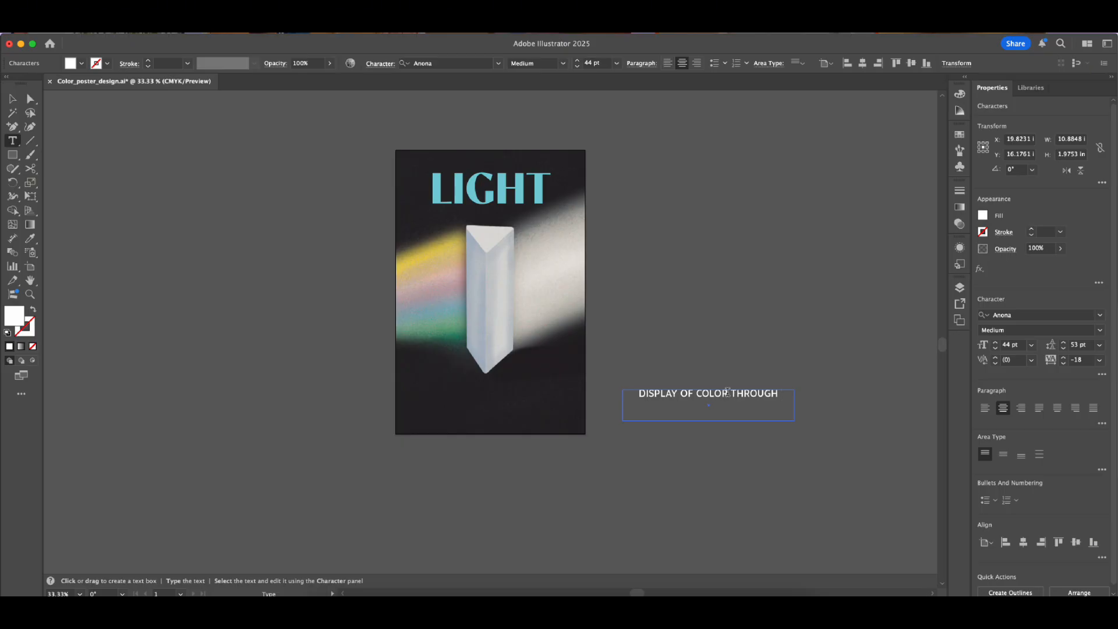
text(WHAT THE EY)
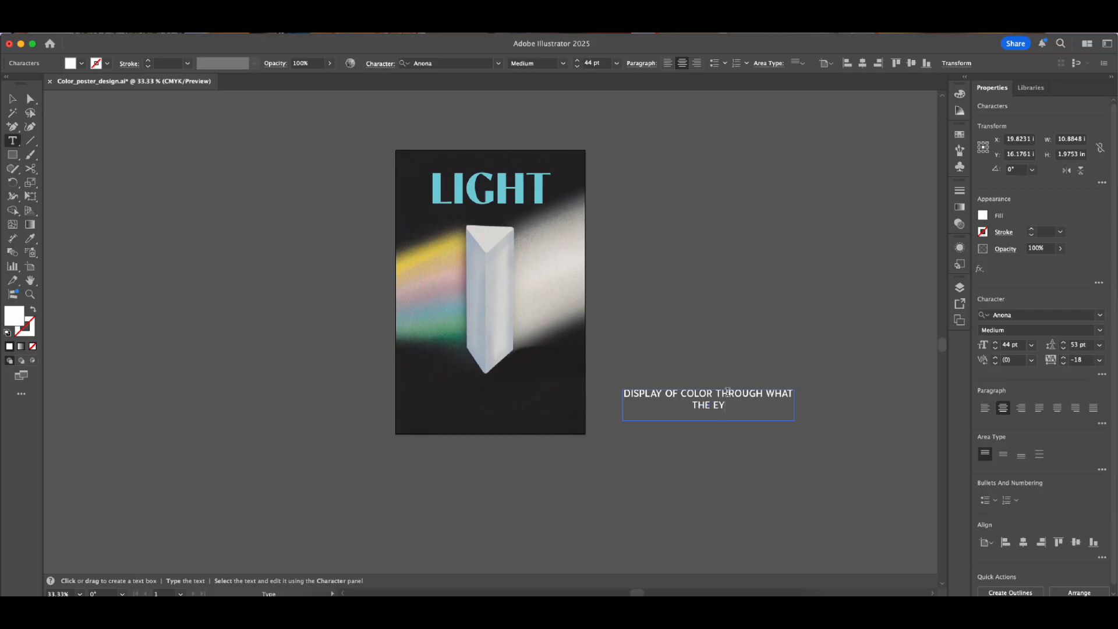
text(E CAN SEE)
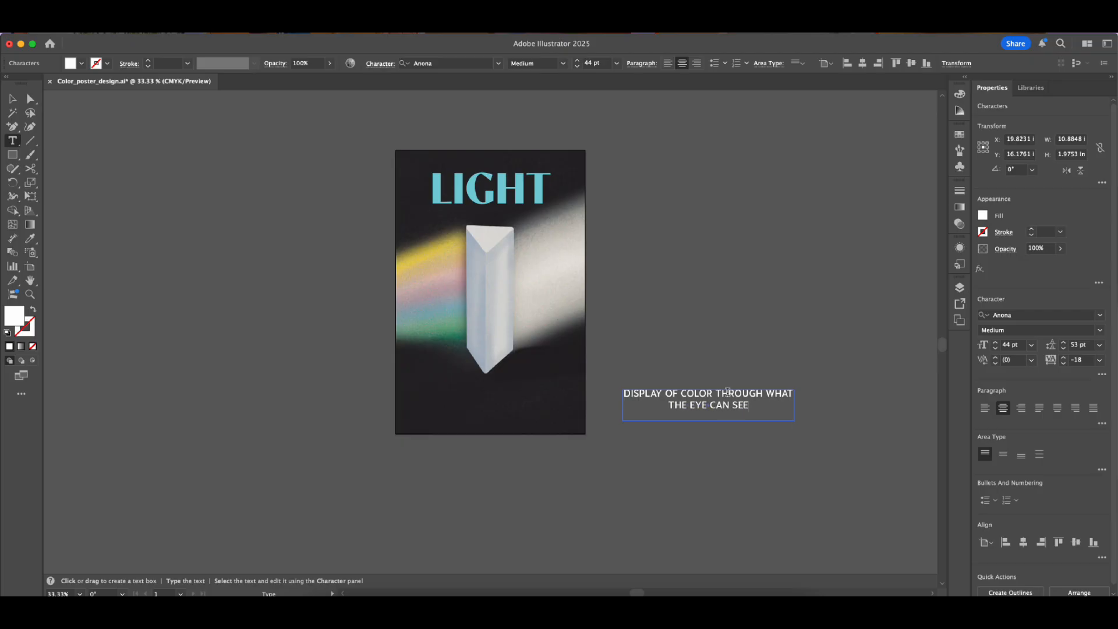
- Narrow the tagline's text box to about 10.4 in and place it just beneath the prism, centred horizontally on the poster
click(13, 98)
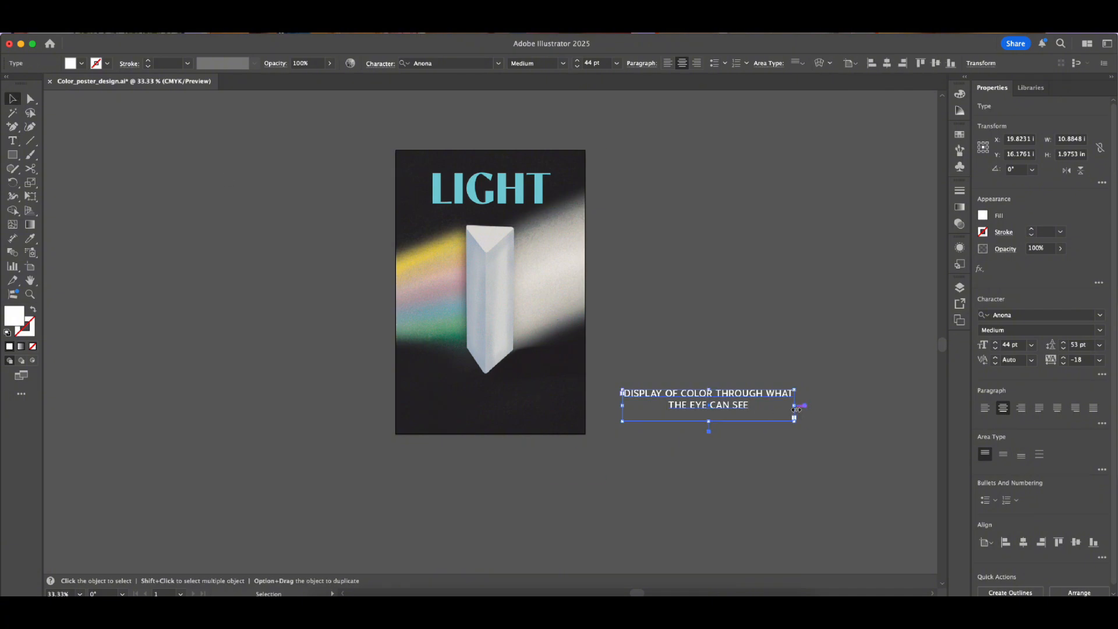
drag(795, 409, 510, 417)
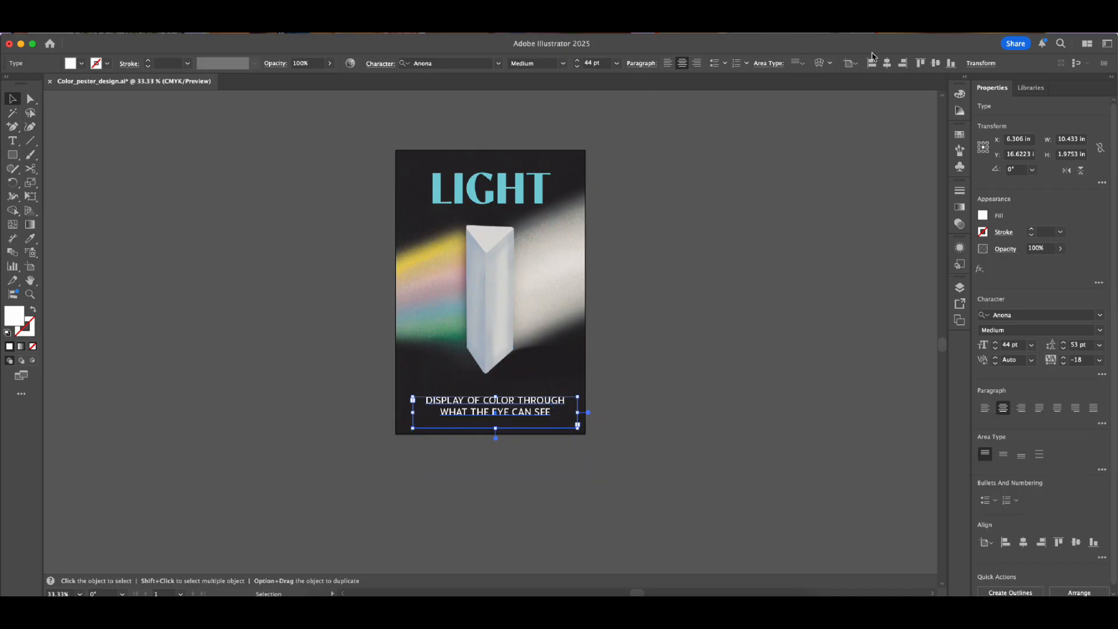
click(887, 63)
click(553, 462)
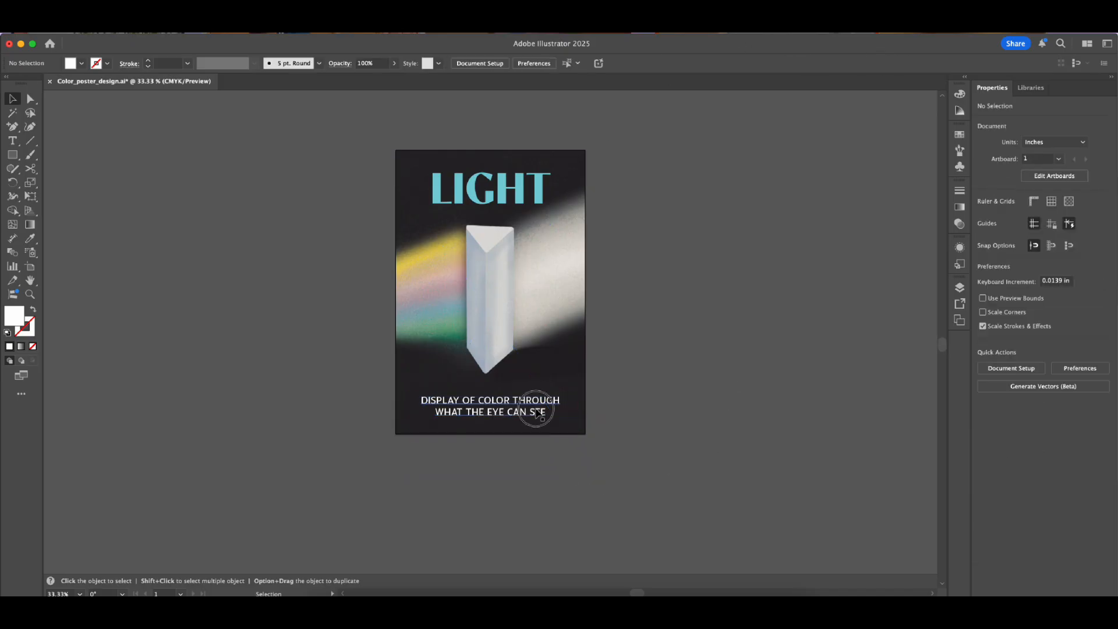
drag(536, 411, 536, 401)
- Enlarge the LIGHT title proportionally from its centre to about 9.13 in wide, roughly matching the tagline's width
click(532, 225)
click(545, 192)
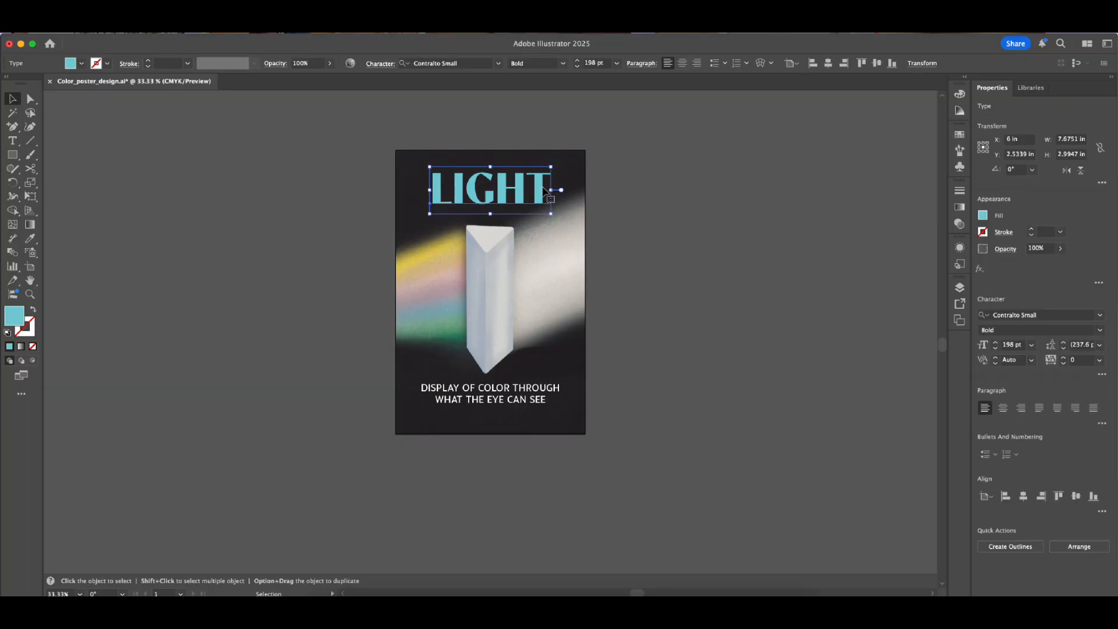
drag(550, 168, 569, 162)
click(701, 232)
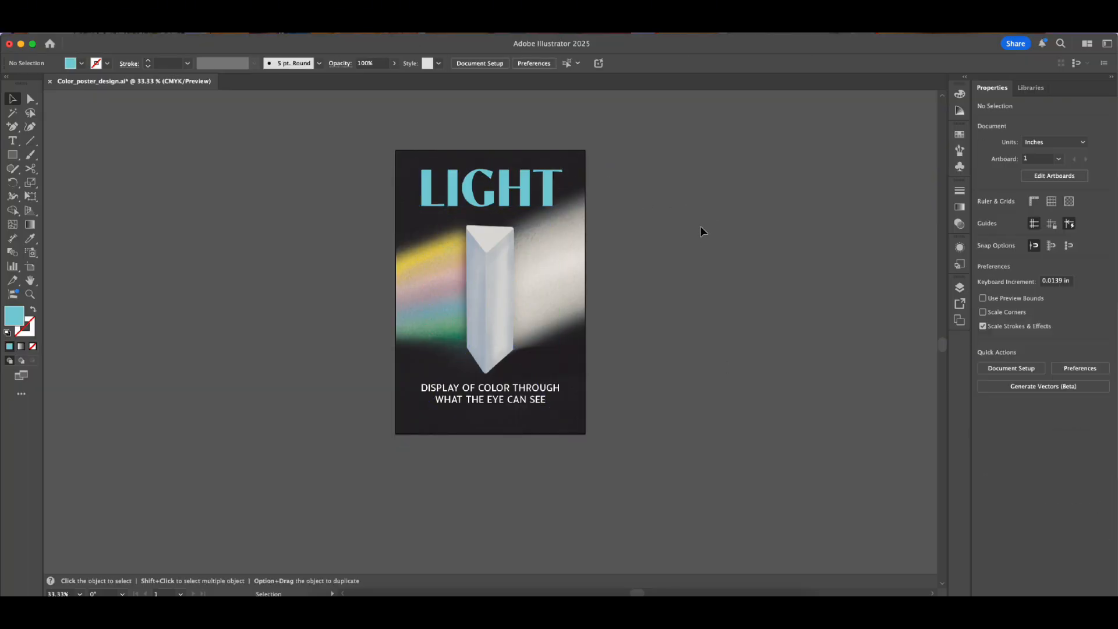
click(543, 185)
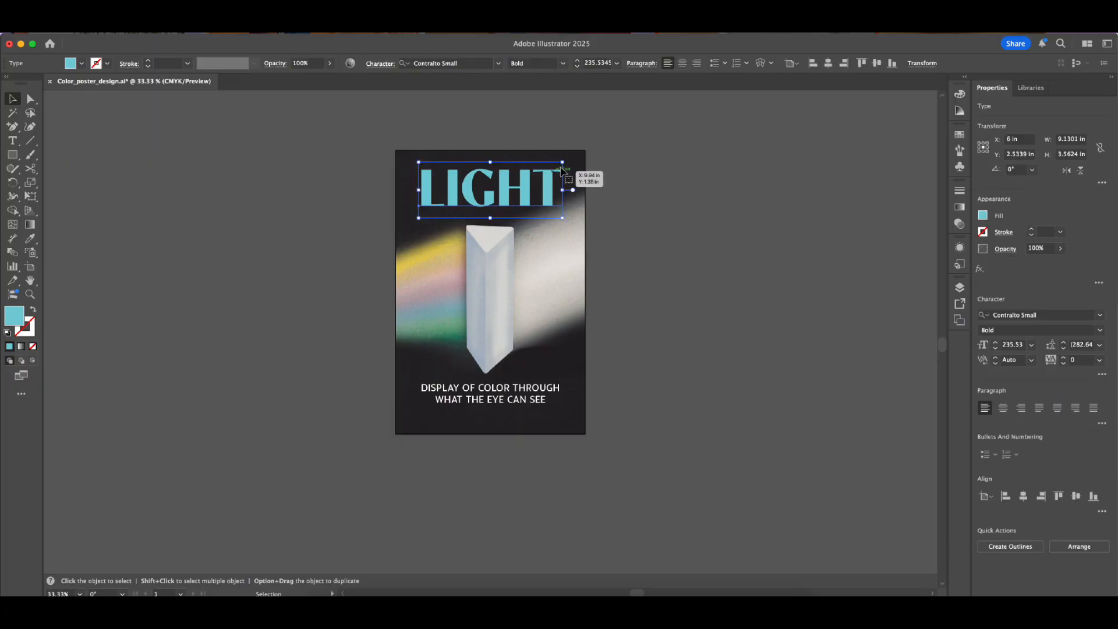
click(728, 198)
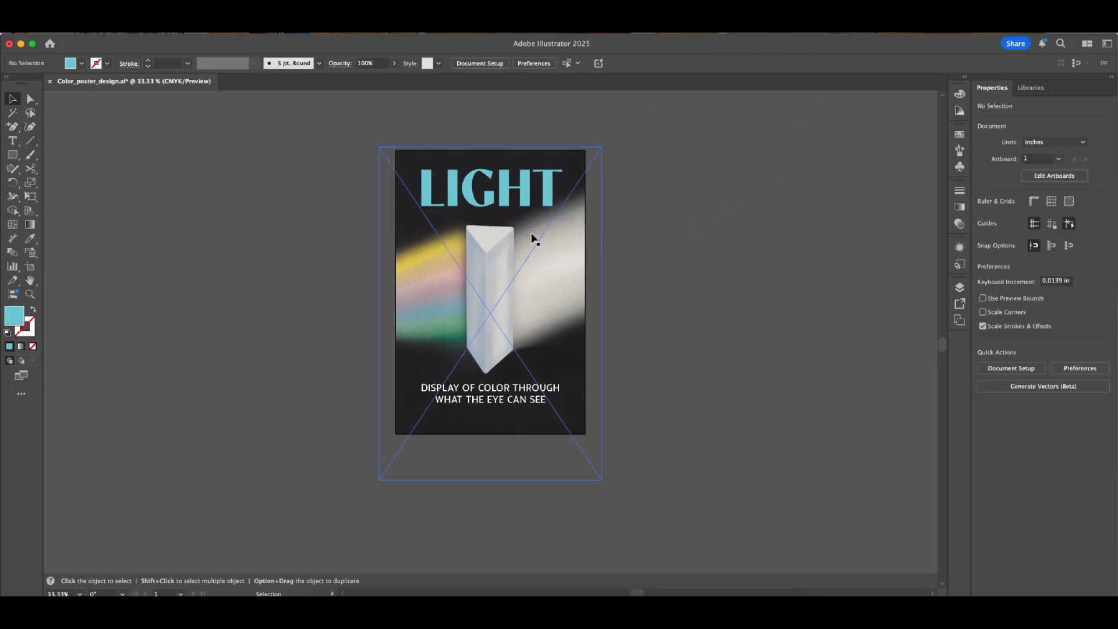
- Shift the LIGHT title slightly down towards the prism, to a Y position of about 2.76 in
click(529, 189)
key(a)
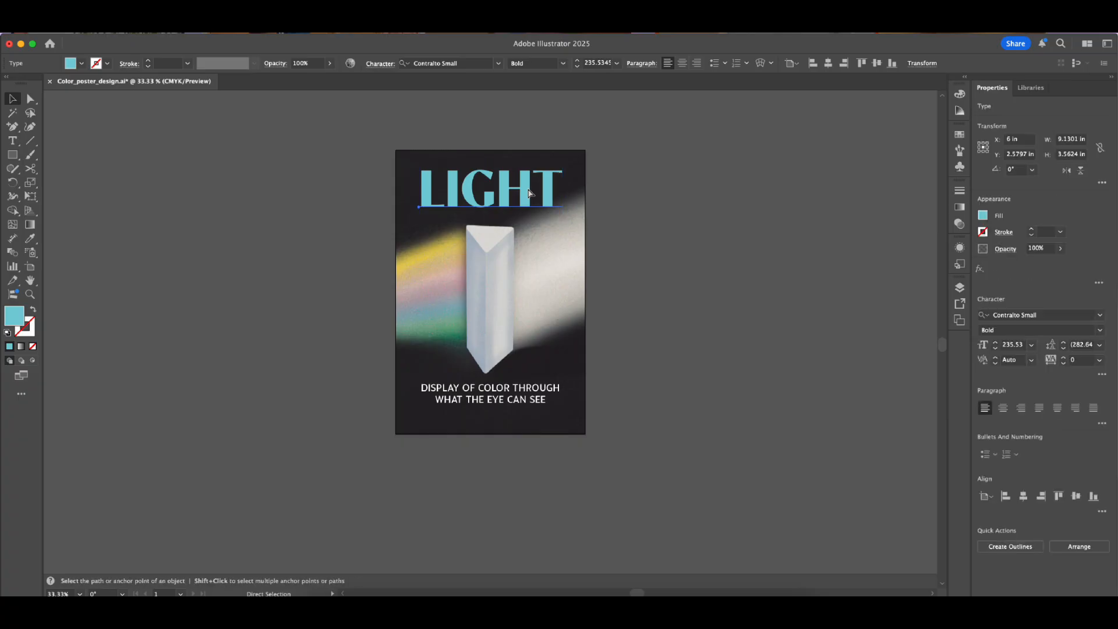
drag(528, 190, 530, 201)
click(599, 190)
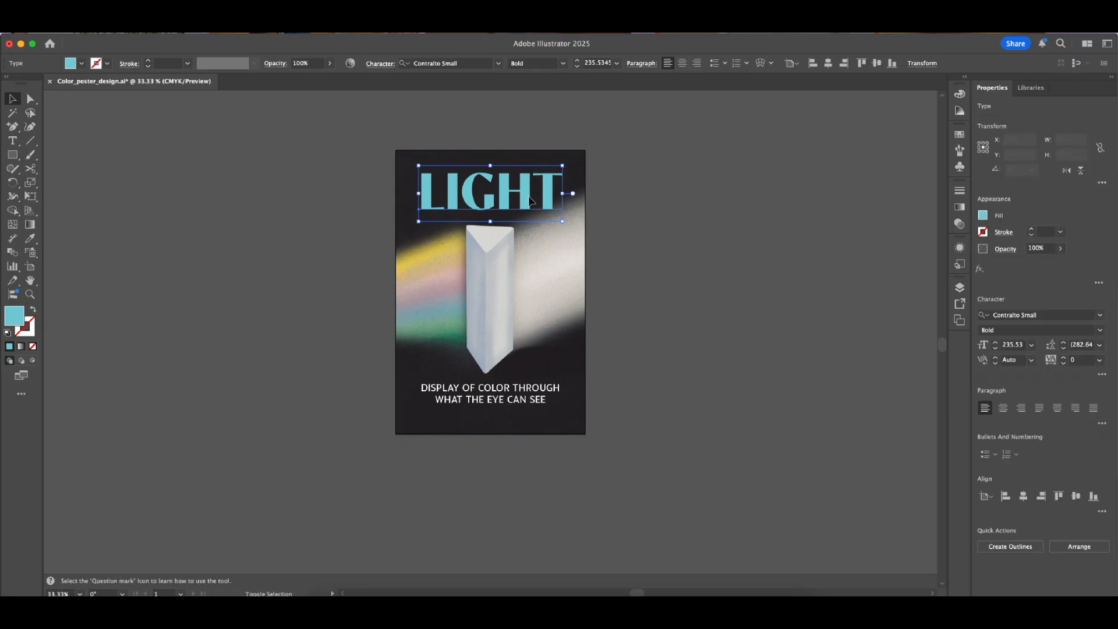
click(752, 318)
- Isolate the clip group and move the linked prism image slightly down inside its mask
click(508, 302)
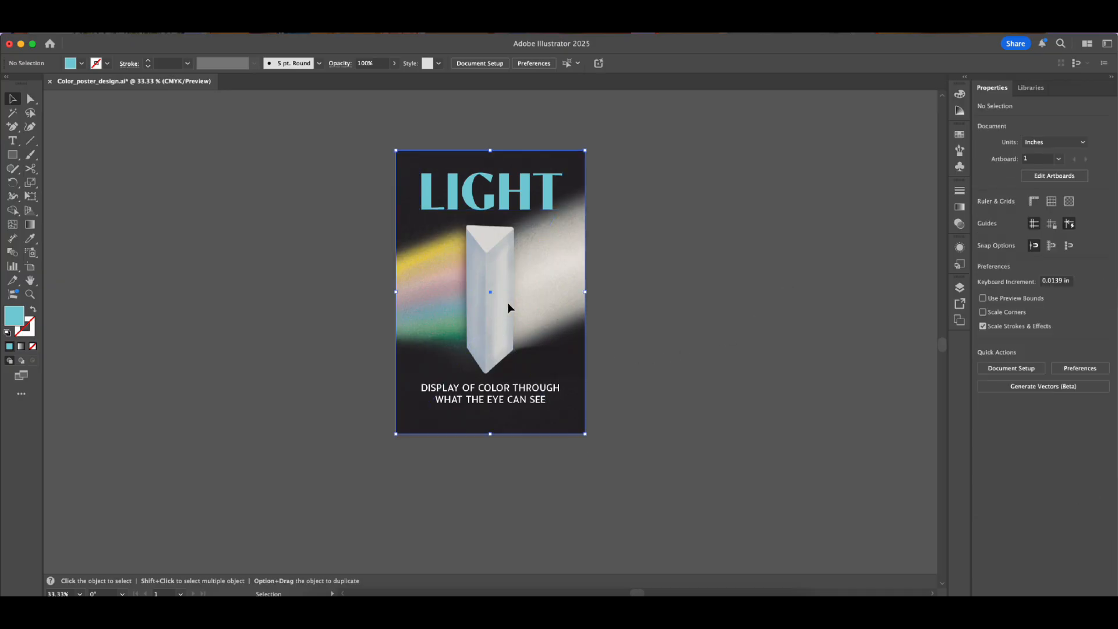
double_click(508, 302)
click(503, 301)
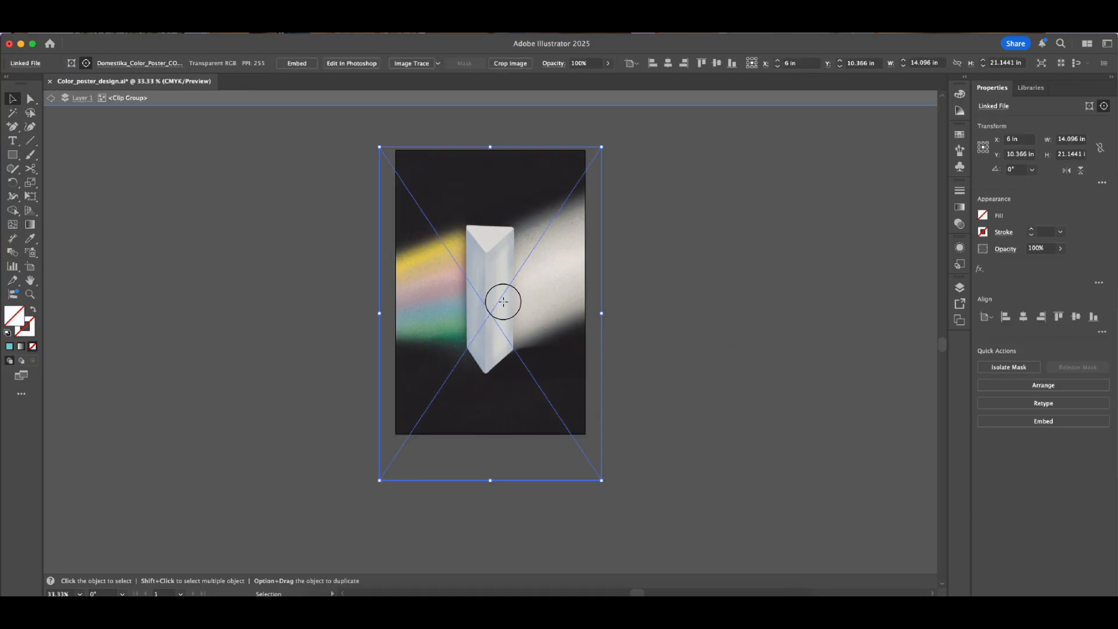
drag(503, 301, 502, 305)
double_click(675, 315)
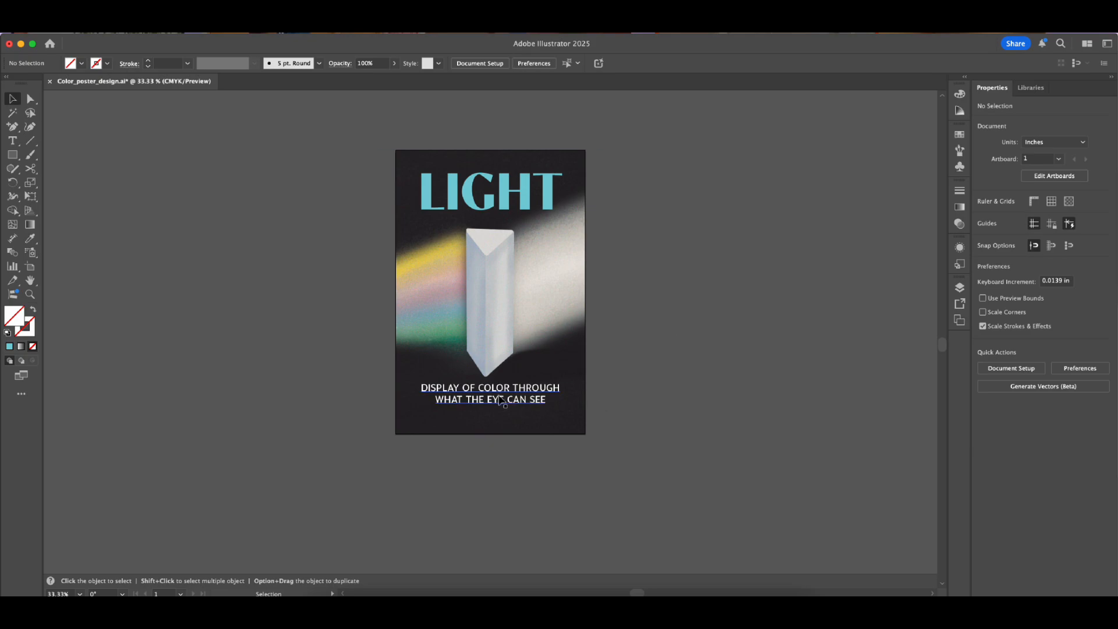
- Move the tagline slightly down to leave more space beneath the prism's tip
drag(502, 400, 504, 407)
click(745, 319)
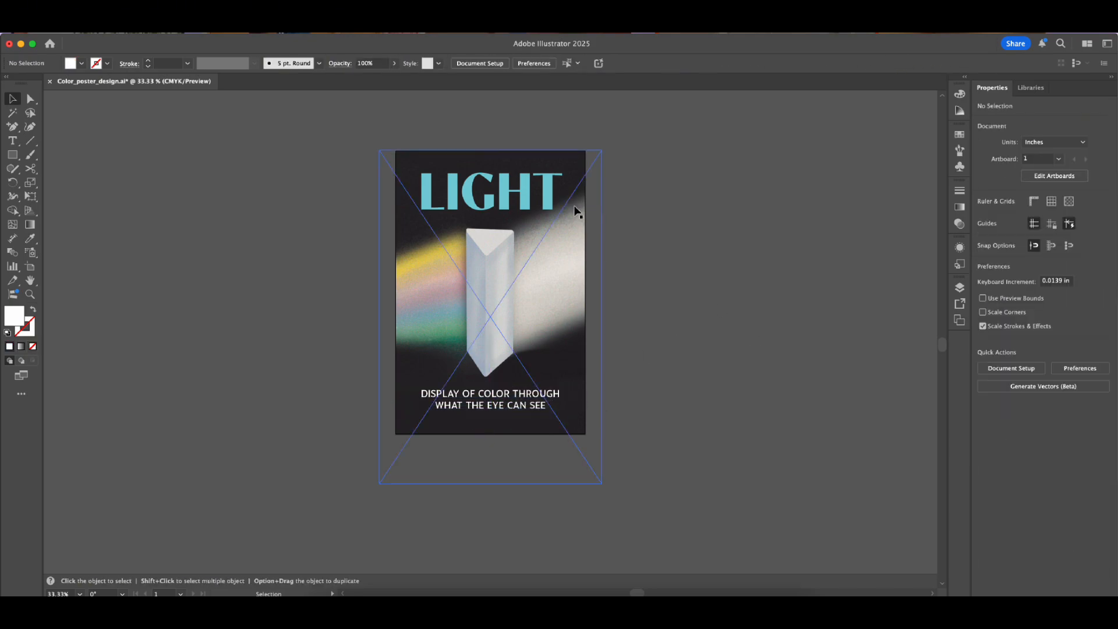
click(544, 195)
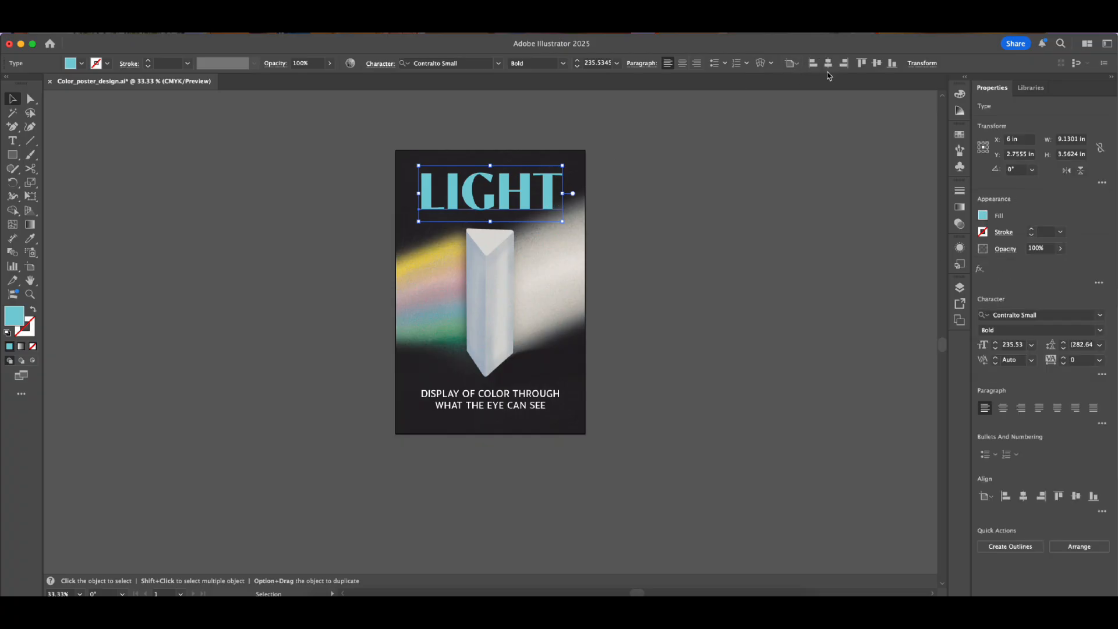
click(675, 239)
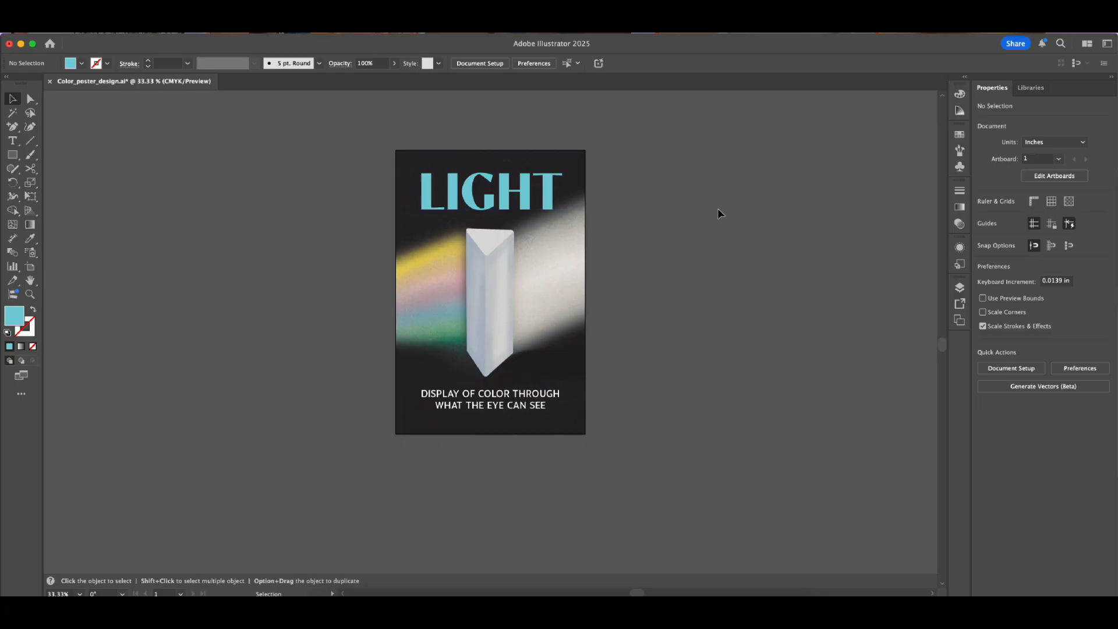
- Check the whole poster layout and save the Color_poster_design.ai file
key(super+0)
scroll(719, 211, down, 1)
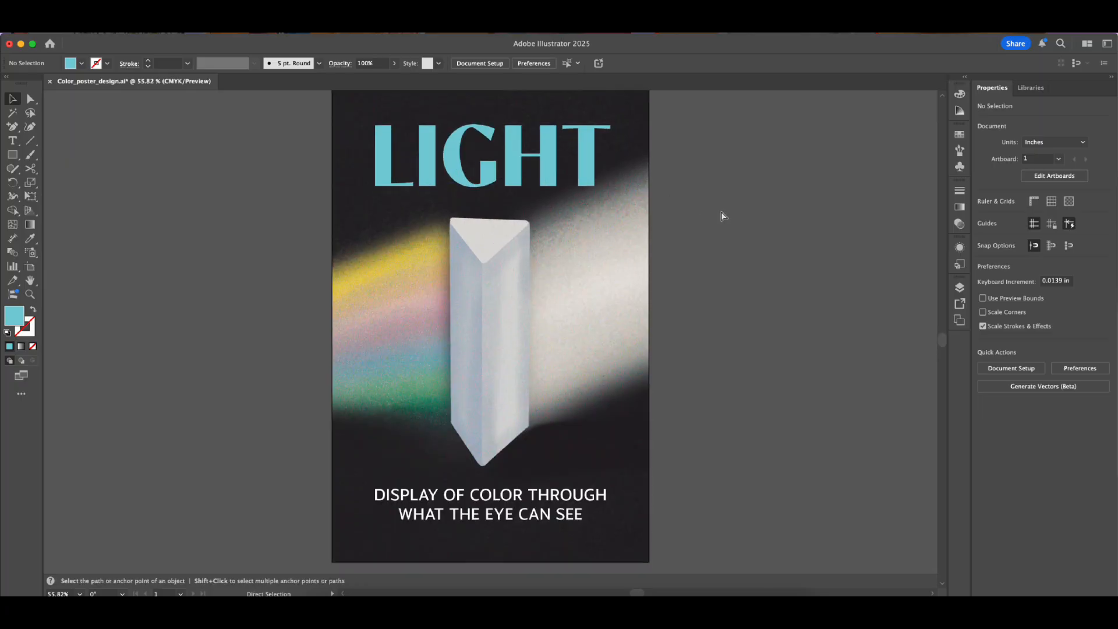
key(super+minus)
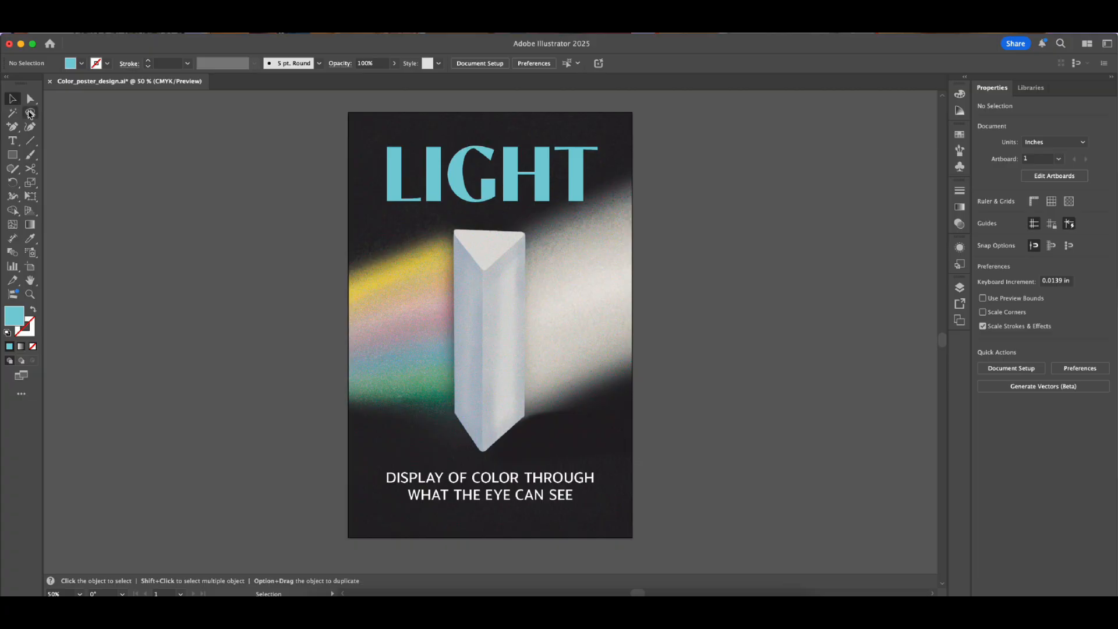
key(super+s)
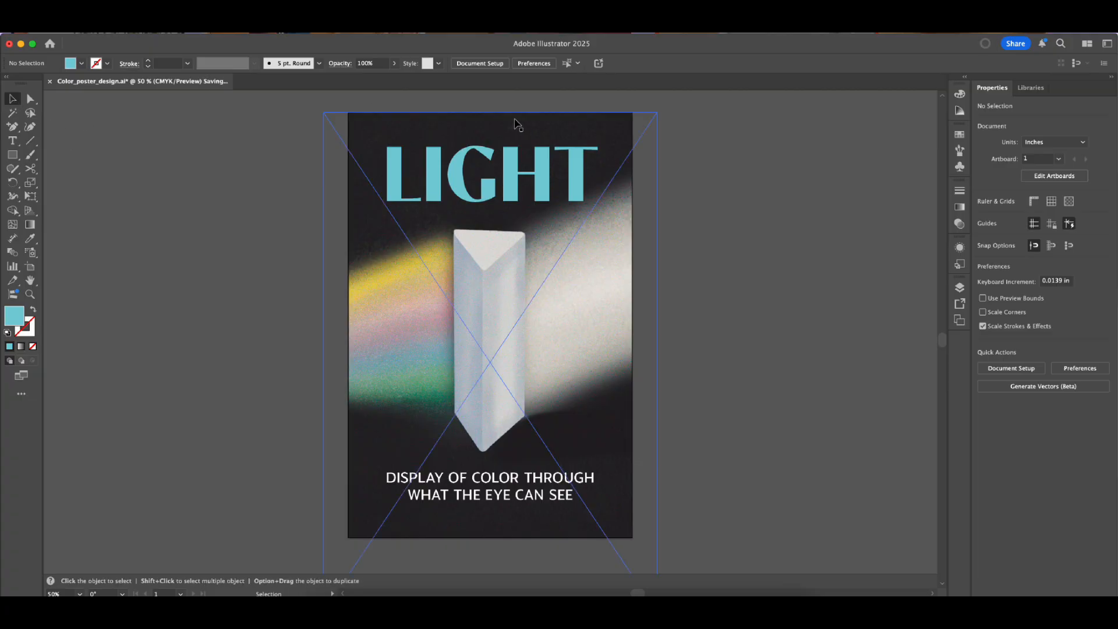